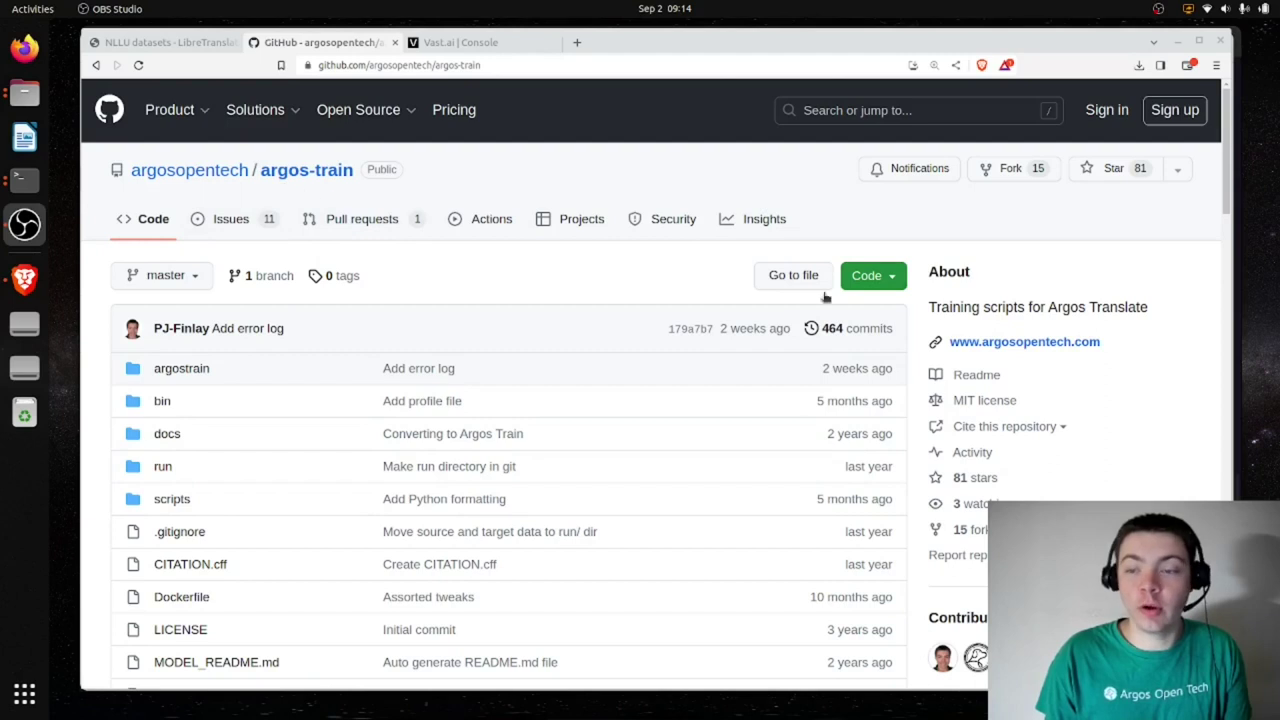
# - Highlight the 'Training scripts for Argos Translate' description, then scroll down to the README's Argos Train section
pyautogui.moveTo(924, 306); pyautogui.dragTo(1177, 308)
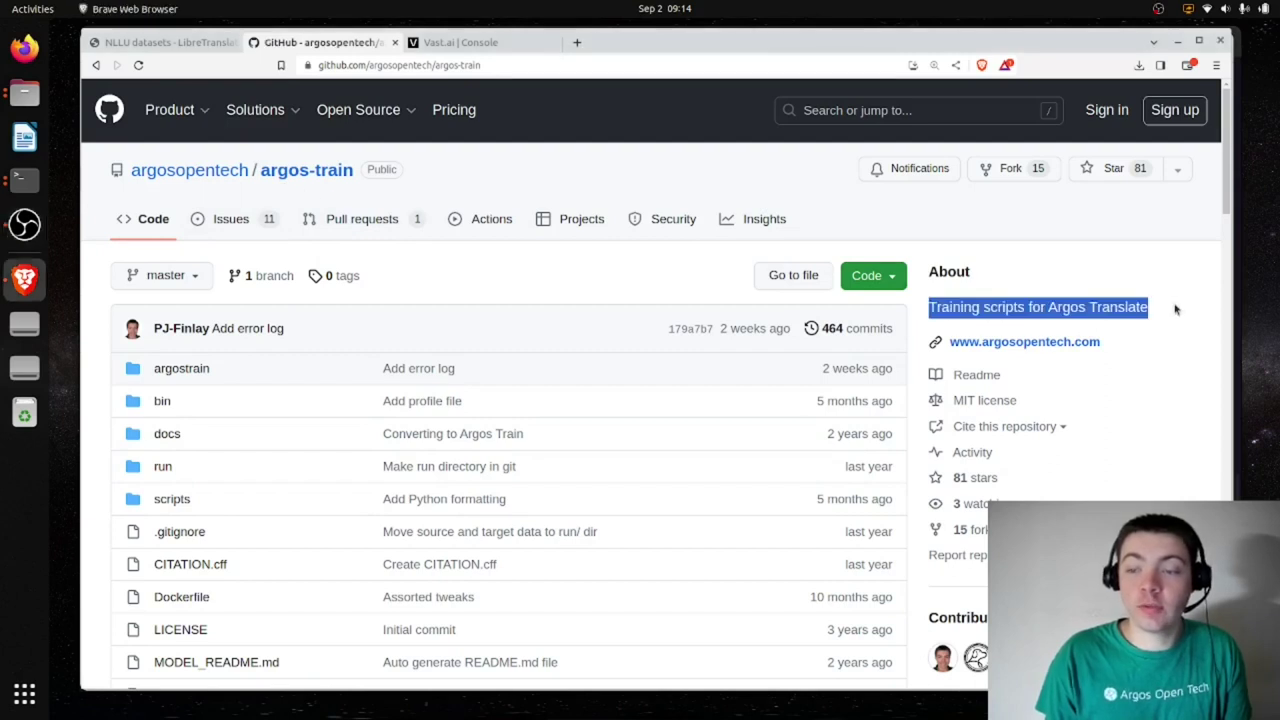
pyautogui.click(1183, 361)
pyautogui.scroll(-5, 640, 360)
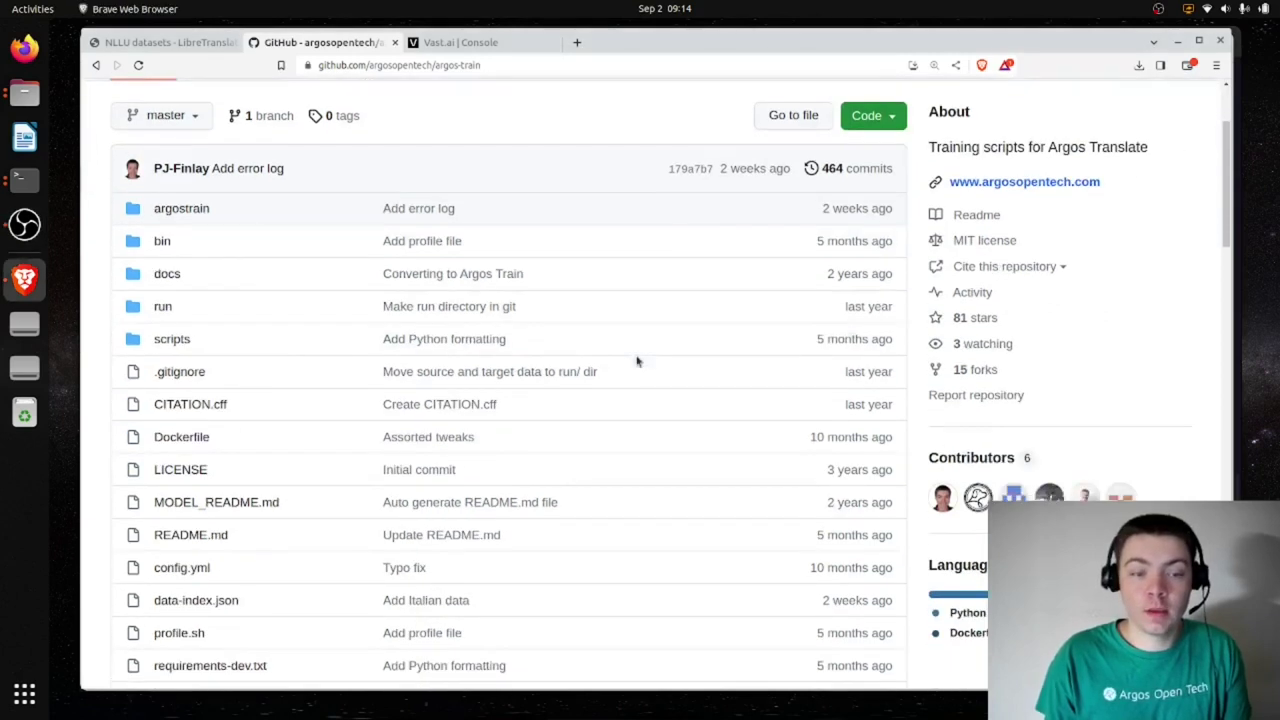
pyautogui.scroll(-3, 637, 361)
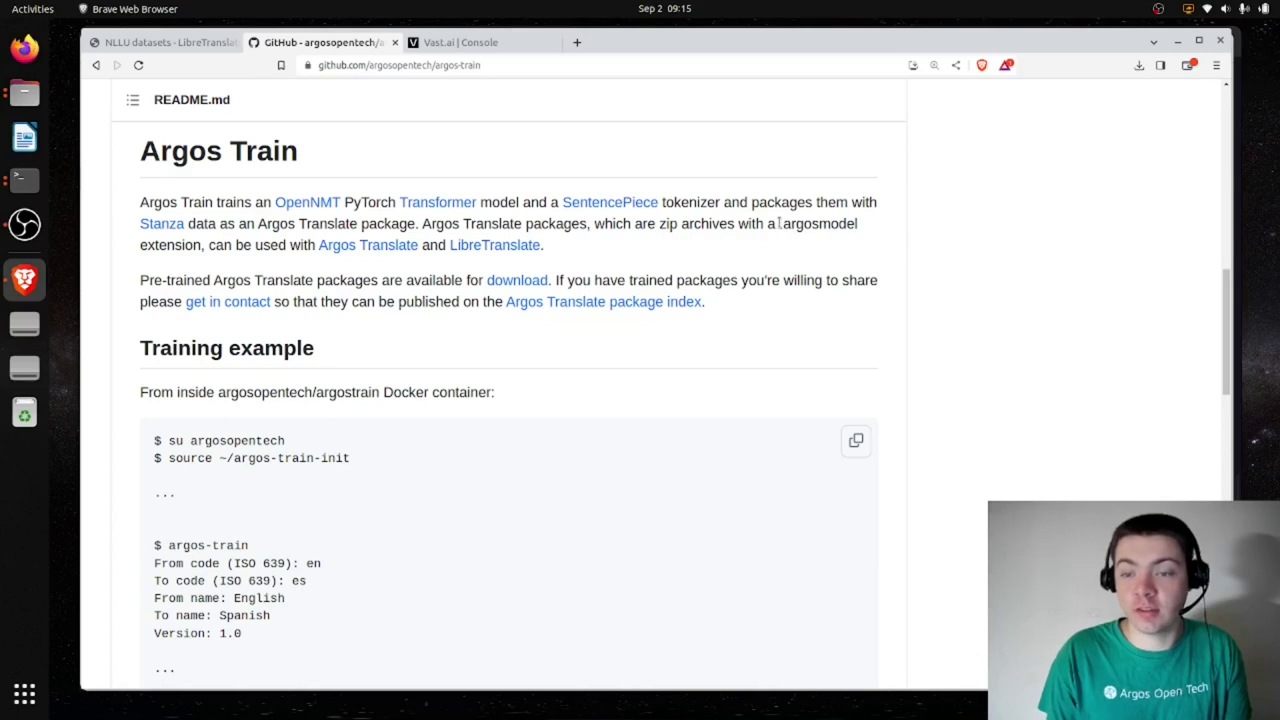
pyautogui.moveTo(778, 224); pyautogui.dragTo(868, 225)
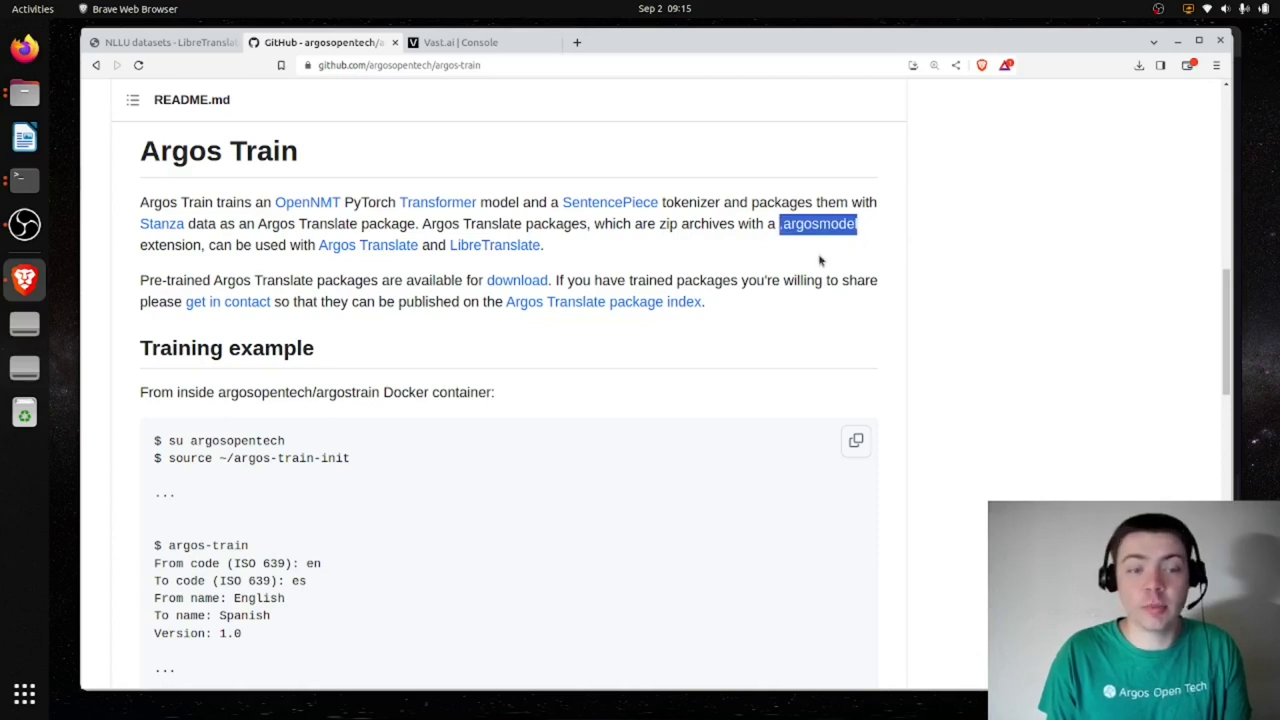
pyautogui.click(779, 253)
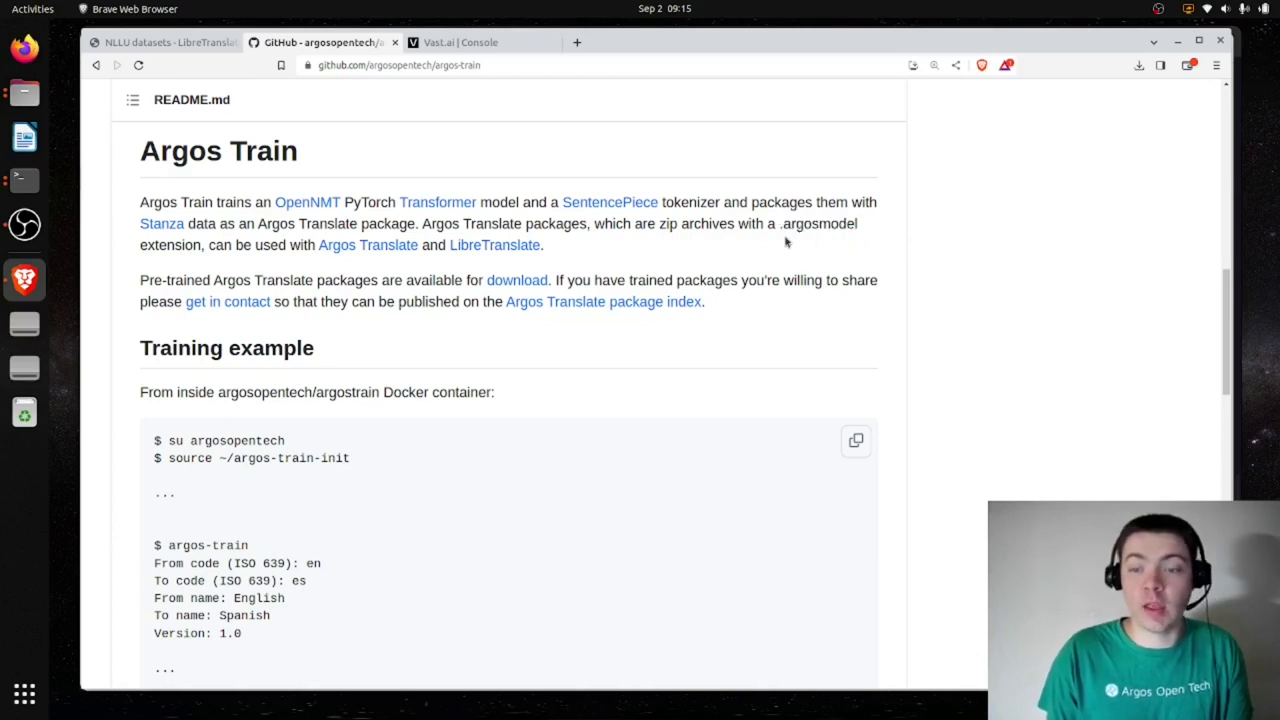
pyautogui.moveTo(780, 224); pyautogui.dragTo(790, 226)
pyautogui.click(832, 242)
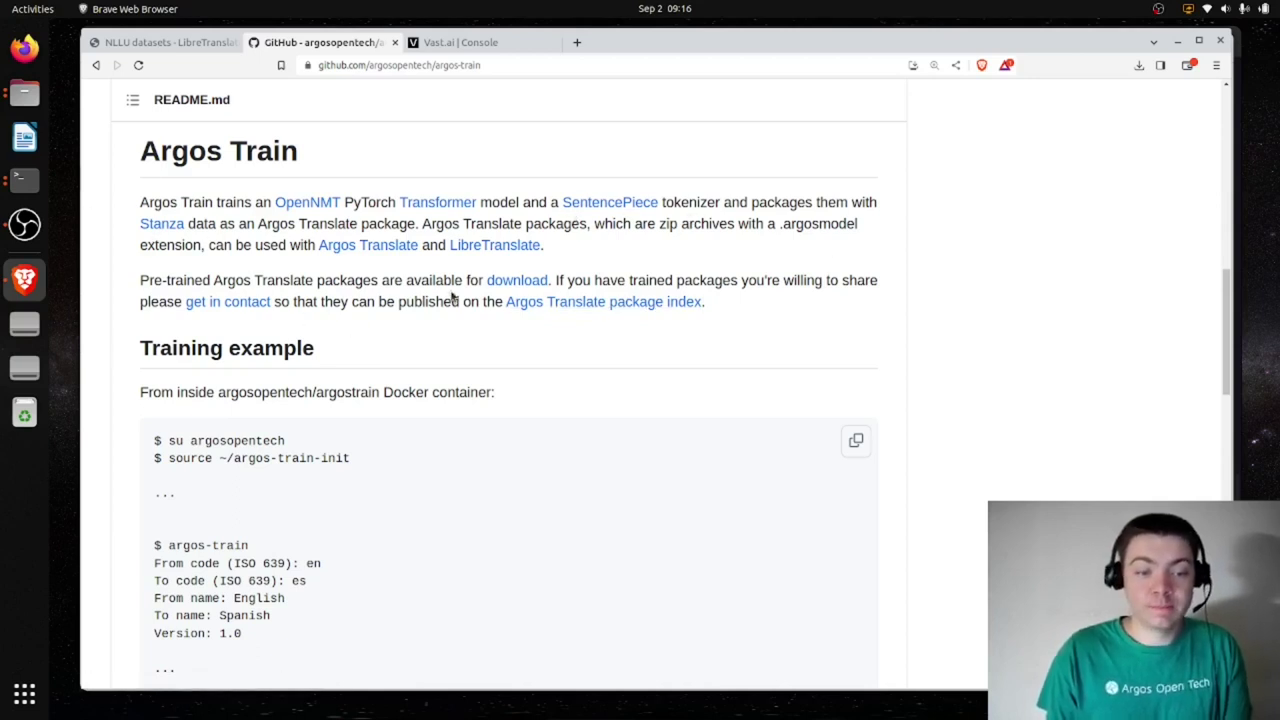
pyautogui.scroll(-4, 451, 280)
pyautogui.scroll(1, 455, 283)
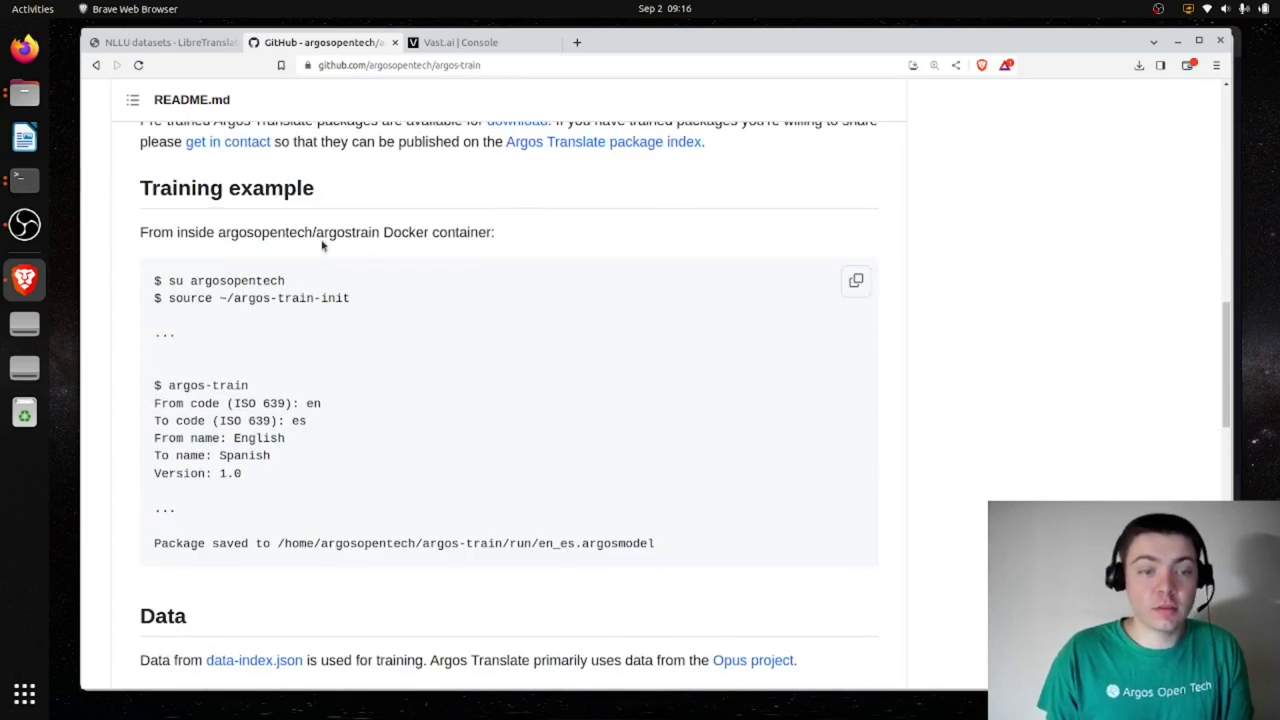
pyautogui.scroll(3, 331, 264)
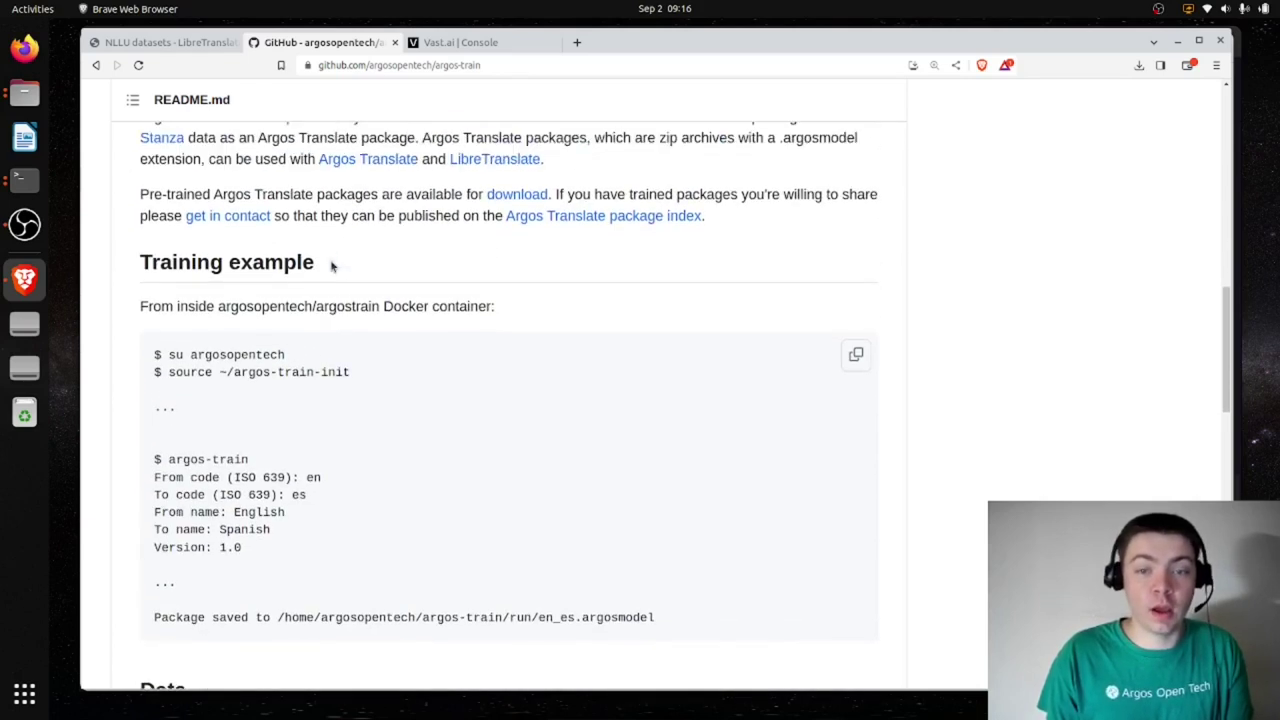
pyautogui.scroll(-2, 328, 265)
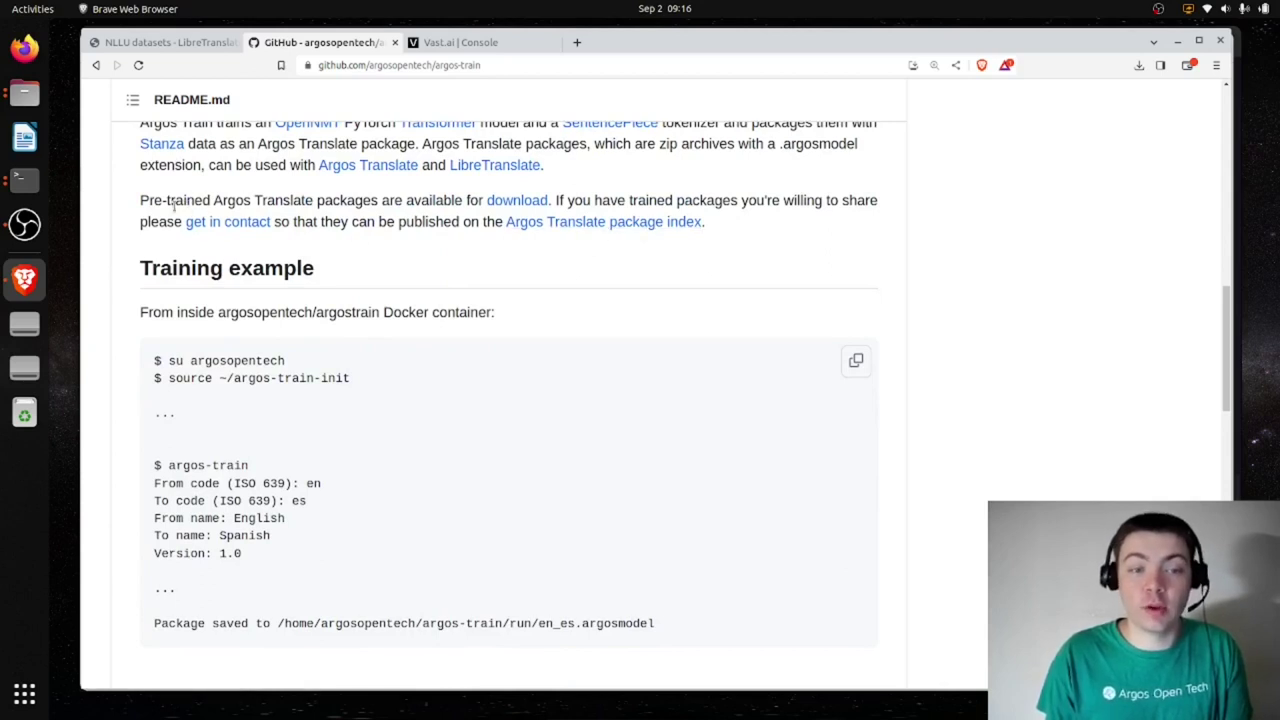
pyautogui.click(527, 206)
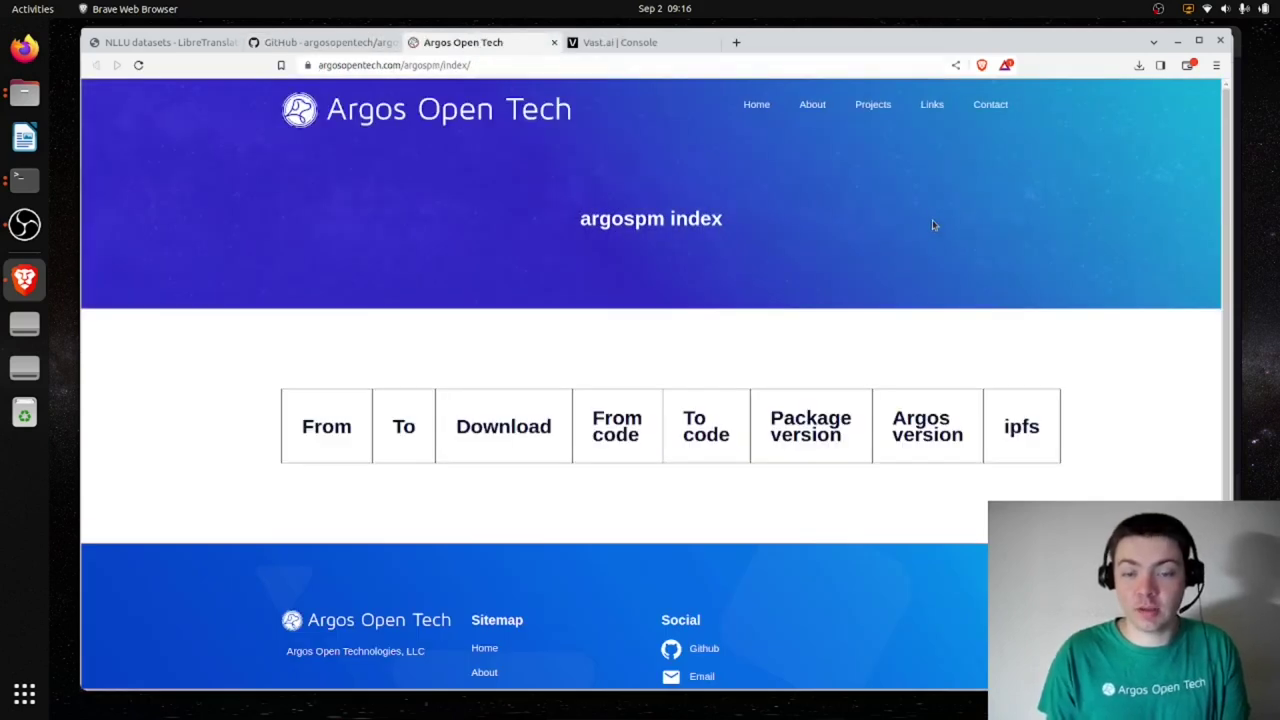
pyautogui.scroll(-3, 932, 224)
pyautogui.scroll(3, 932, 224)
pyautogui.scroll(-3, 932, 224)
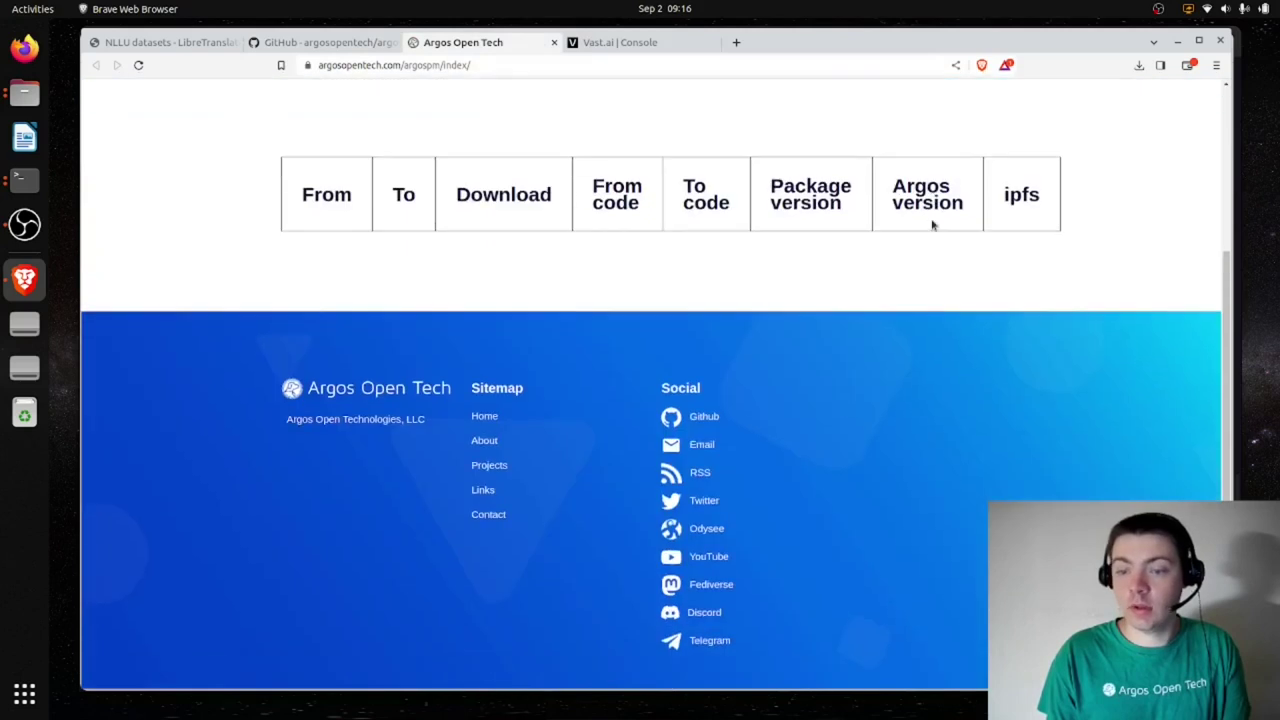
pyautogui.scroll(5, 925, 221)
pyautogui.scroll(-5, 698, 263)
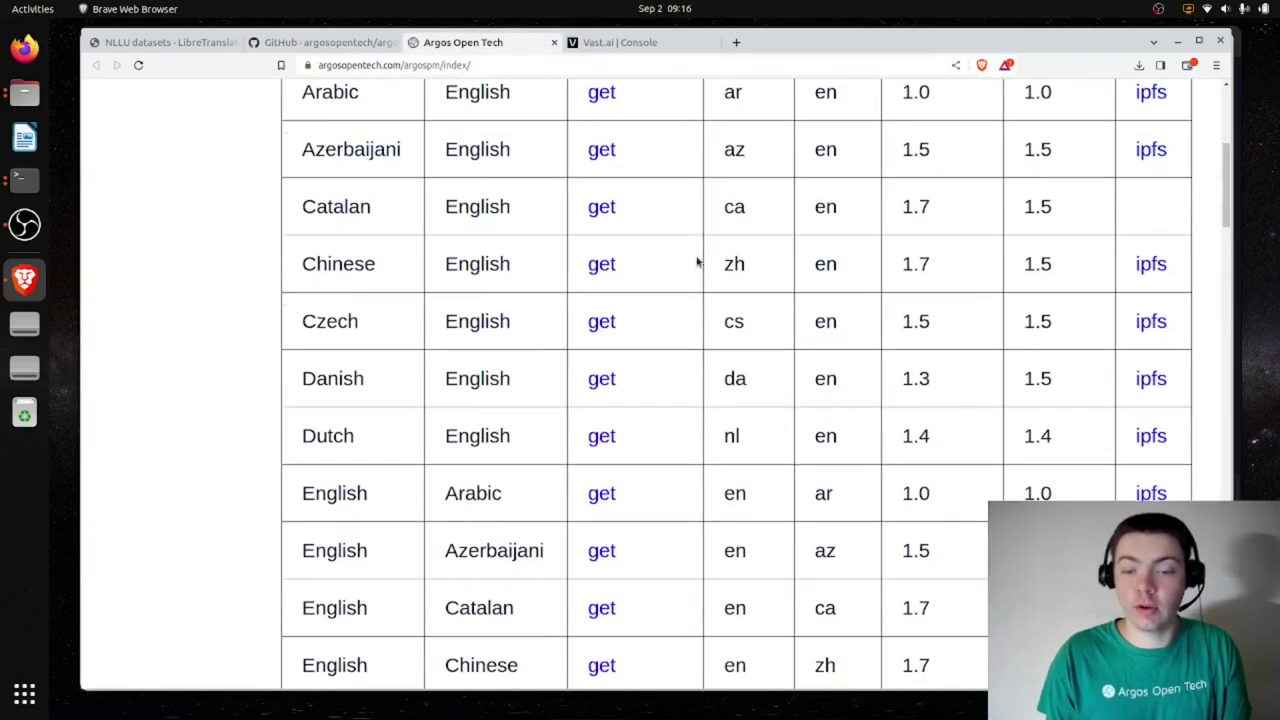
pyautogui.scroll(3, 698, 263)
pyautogui.scroll(-3, 251, 214)
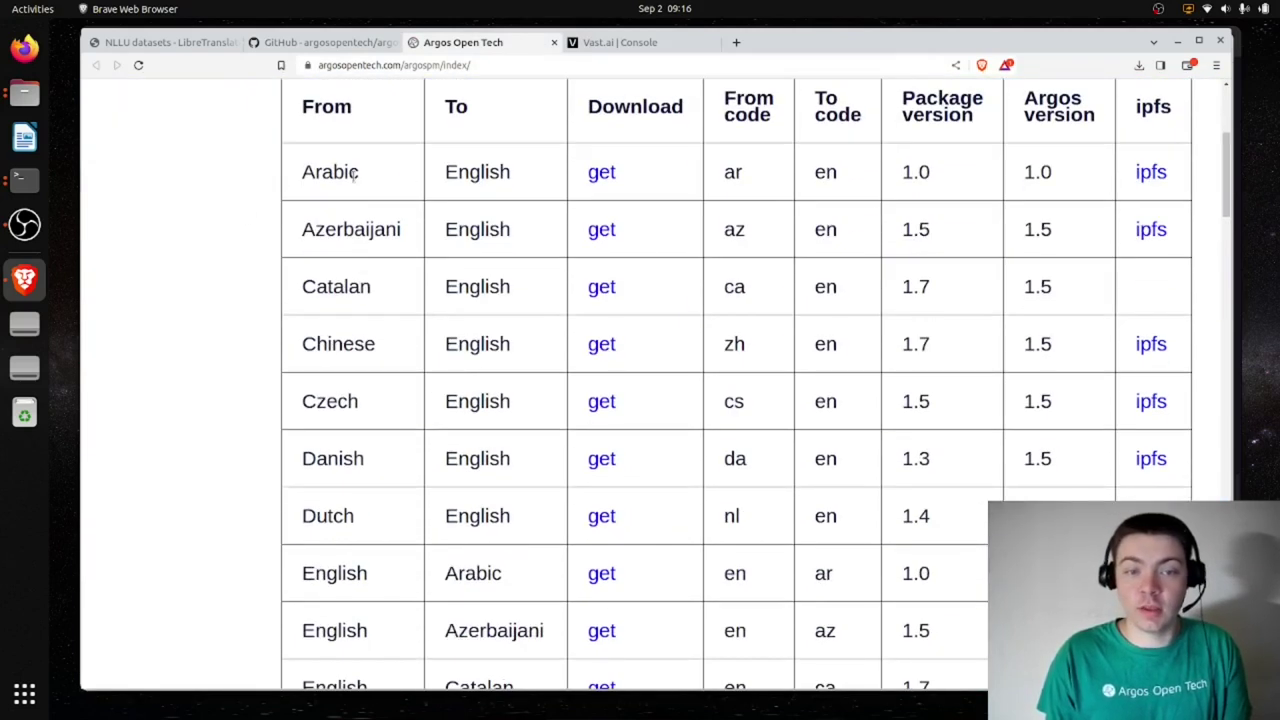
pyautogui.scroll(-5, 420, 320)
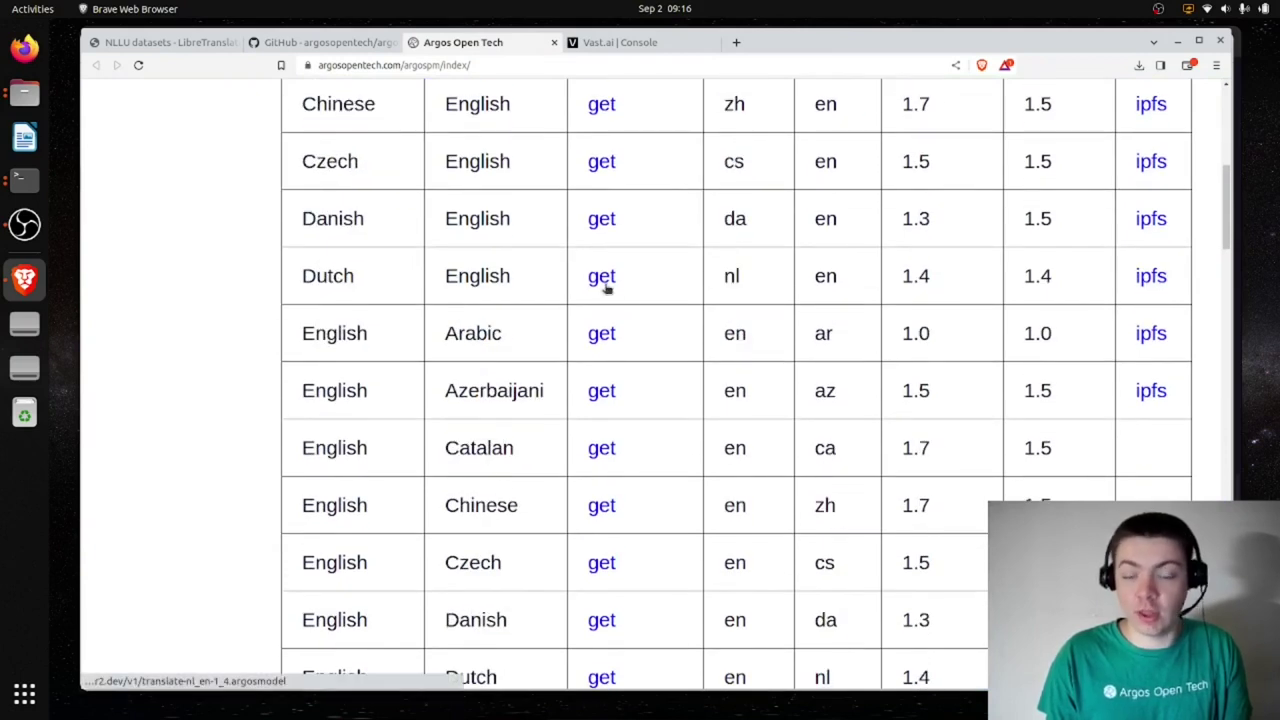
pyautogui.scroll(5, 748, 330)
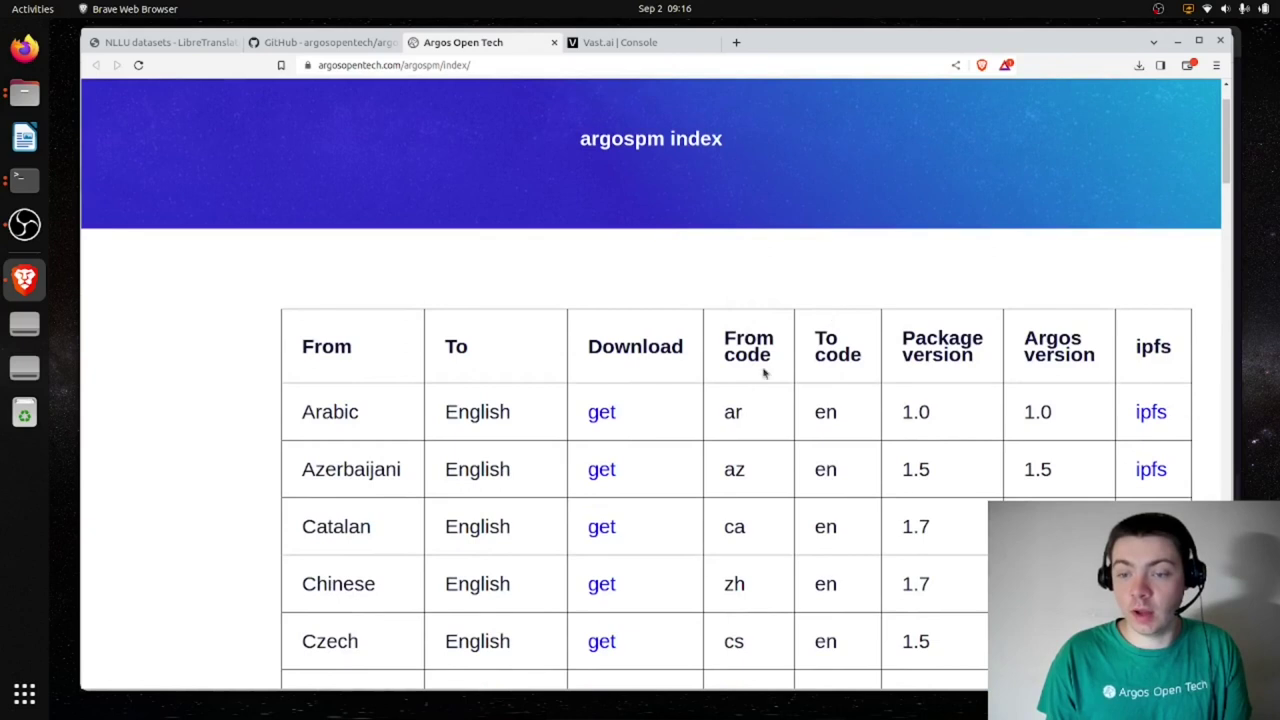
pyautogui.scroll(-3, 800, 336)
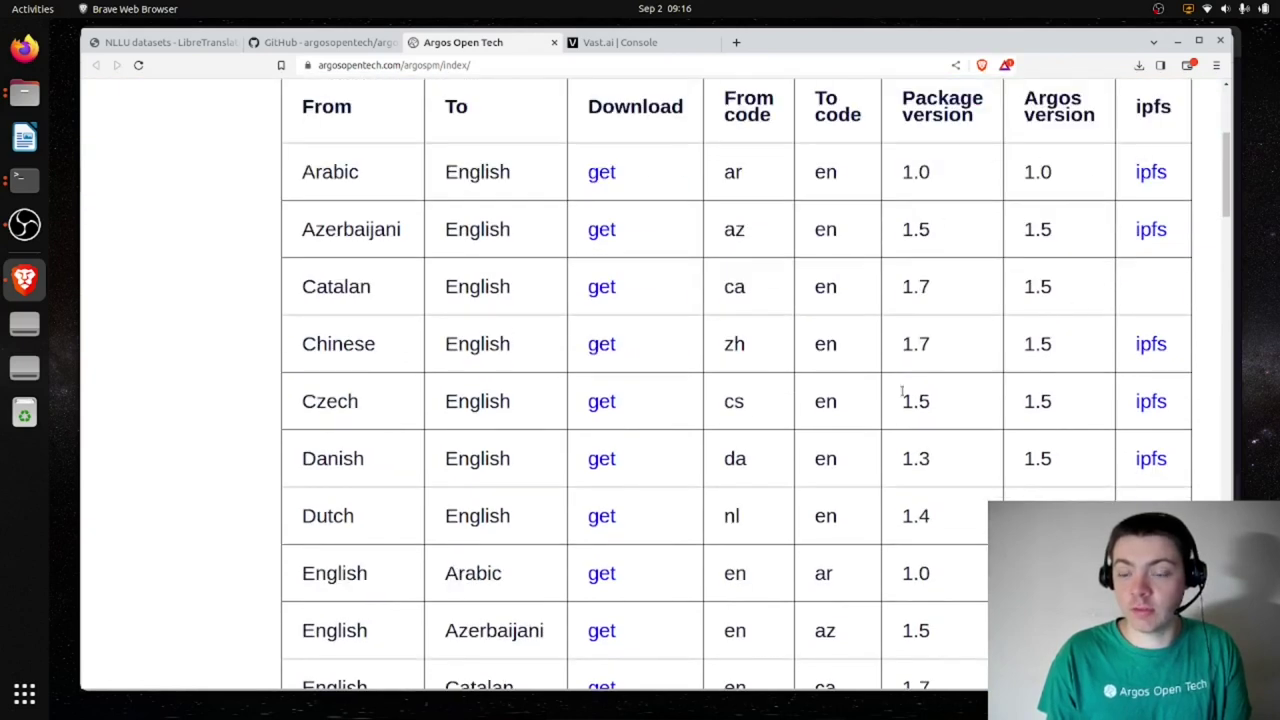
pyautogui.scroll(-20, 760, 345)
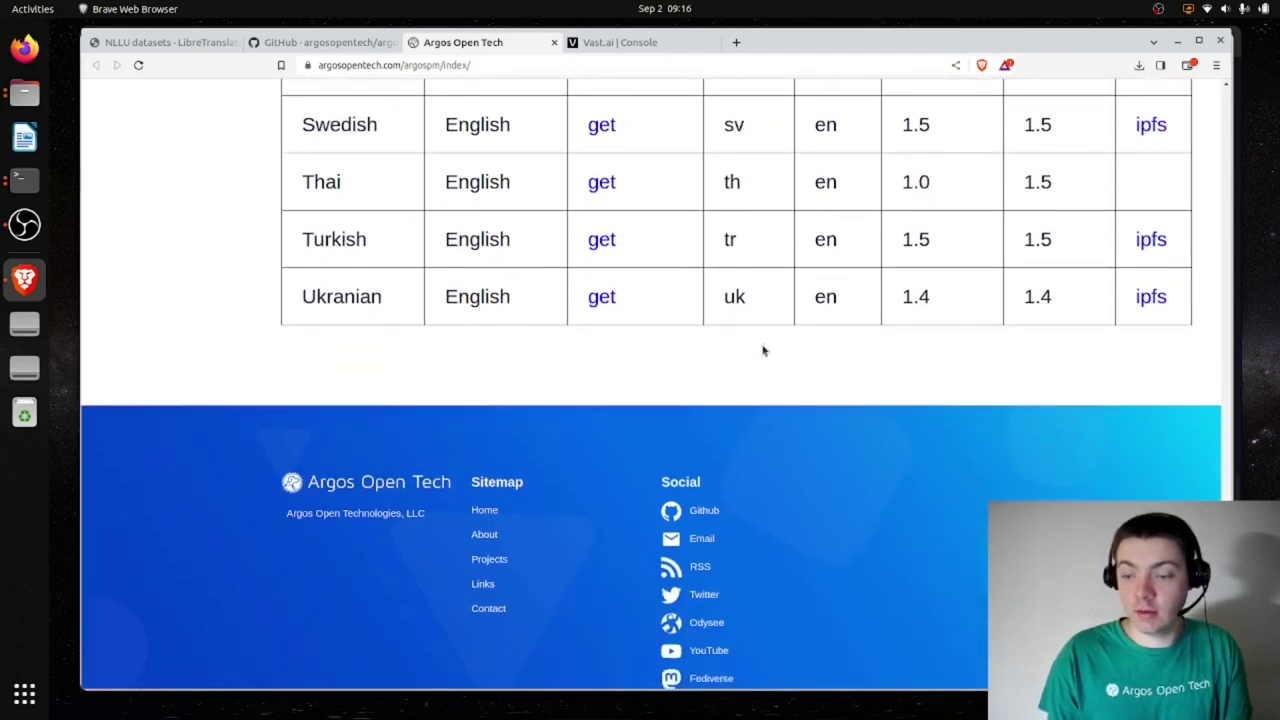
pyautogui.scroll(5, 852, 338)
pyautogui.scroll(20, 852, 338)
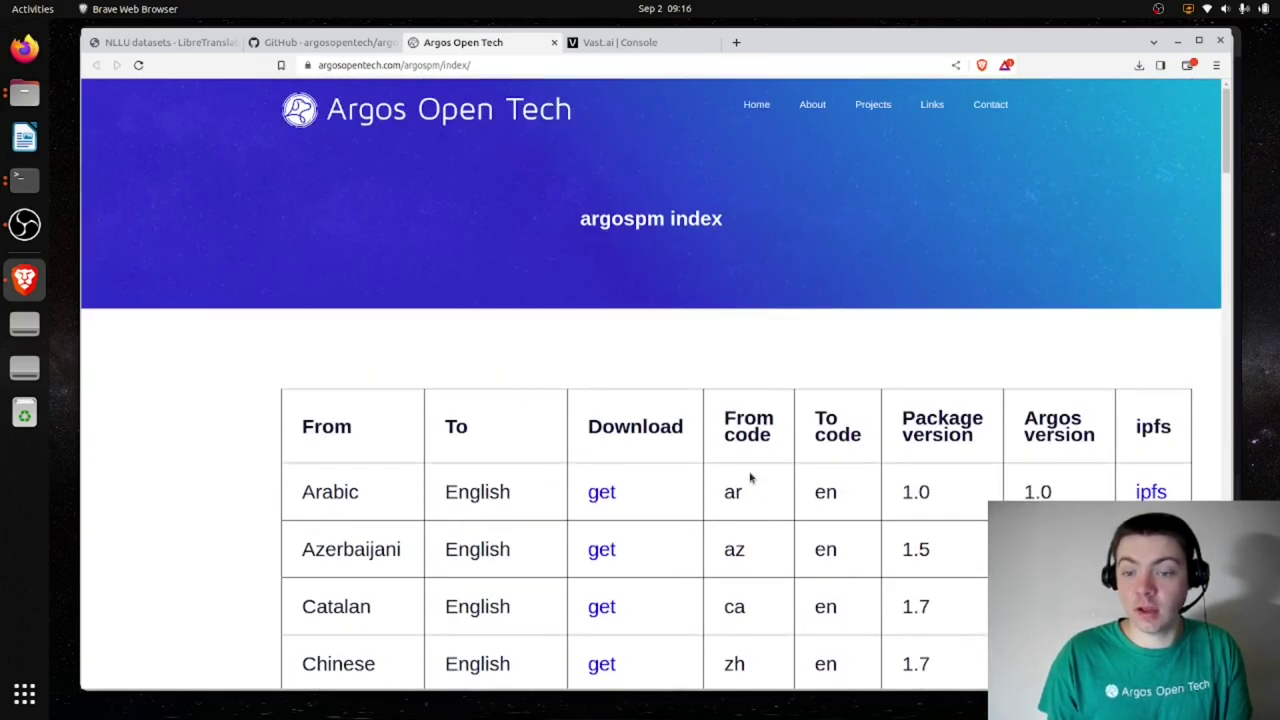
pyautogui.moveTo(720, 496); pyautogui.dragTo(845, 495)
pyautogui.click(554, 42)
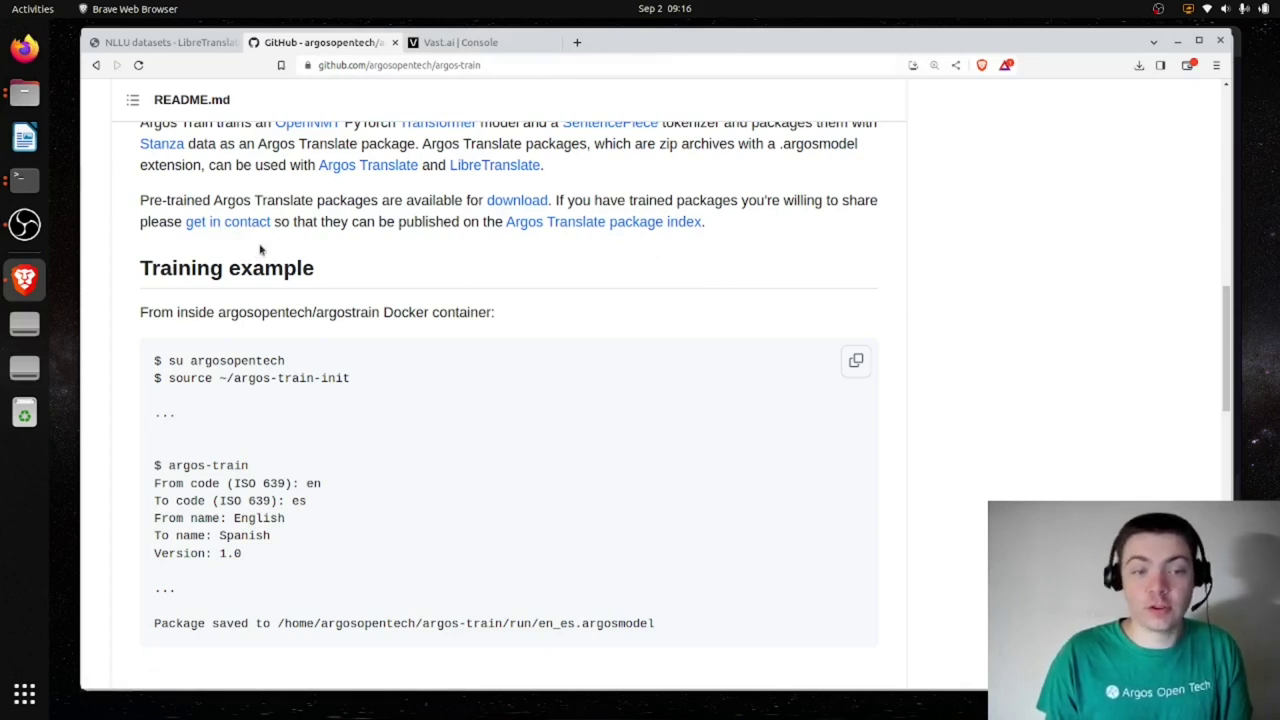
# - Open the argospm-index package index repository in a new tab and view its index.json file
pyautogui.middleClick(603, 223)
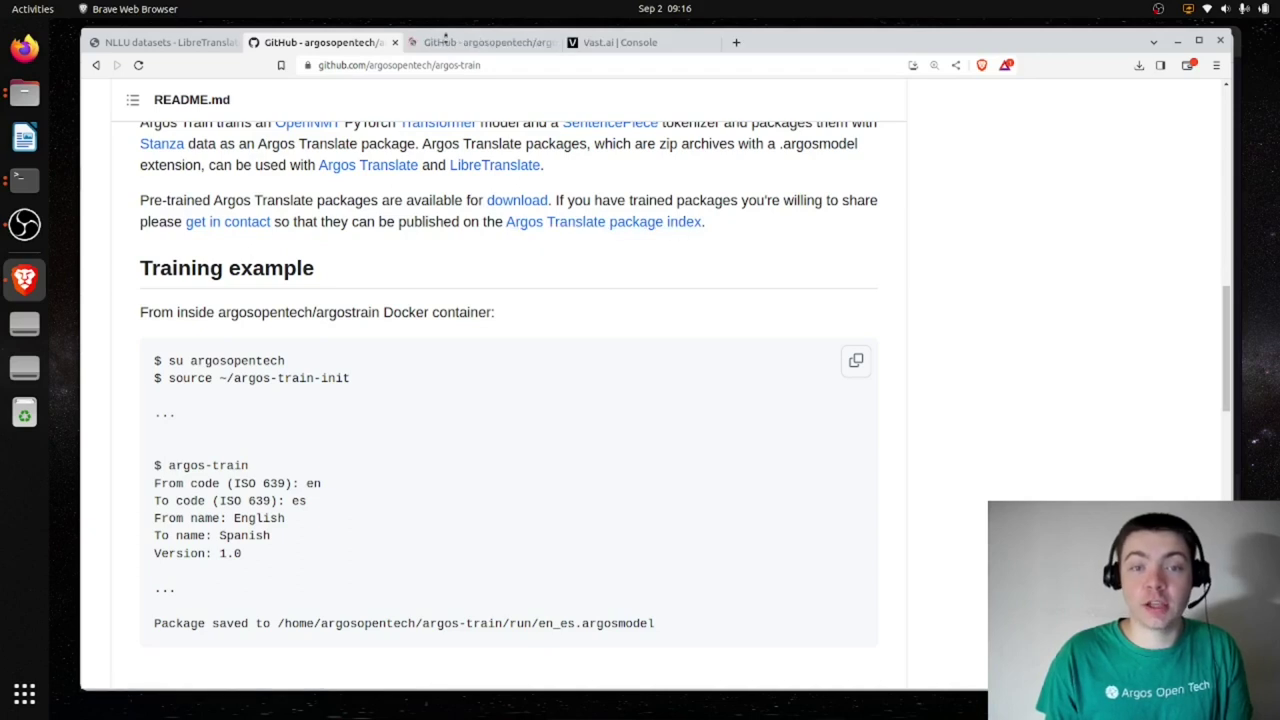
pyautogui.click(460, 42)
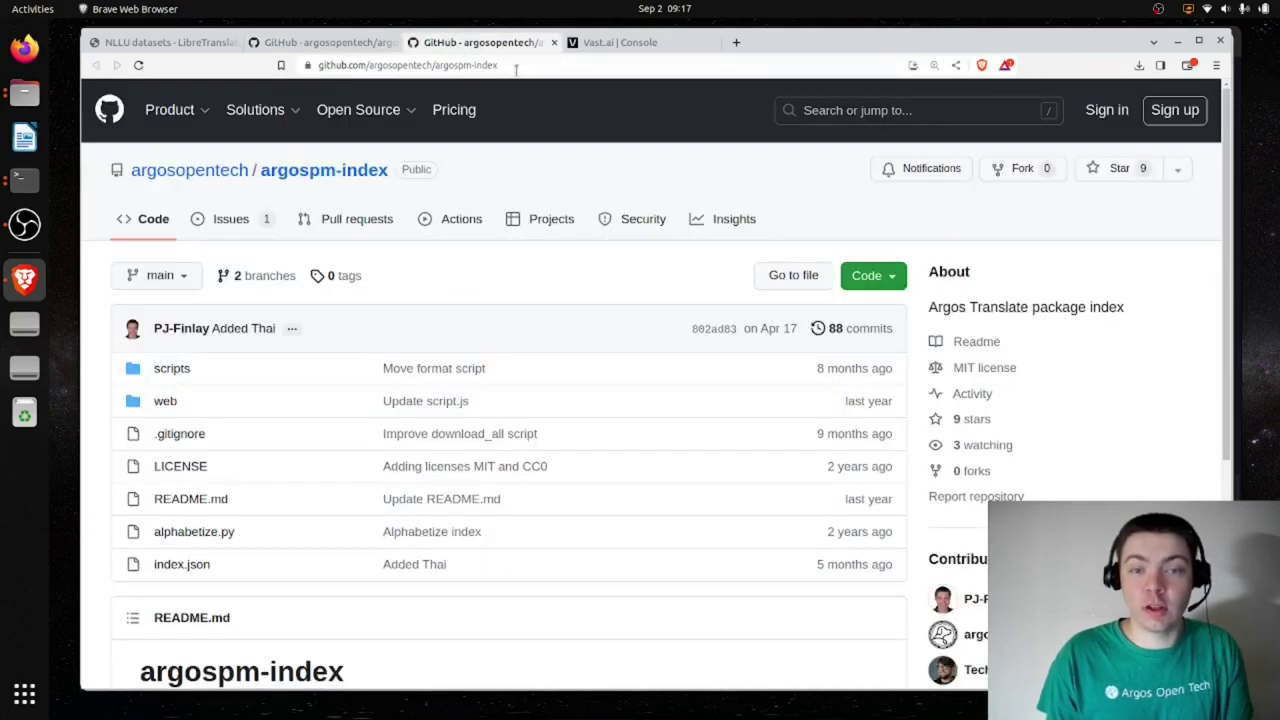
pyautogui.scroll(-5, 406, 277)
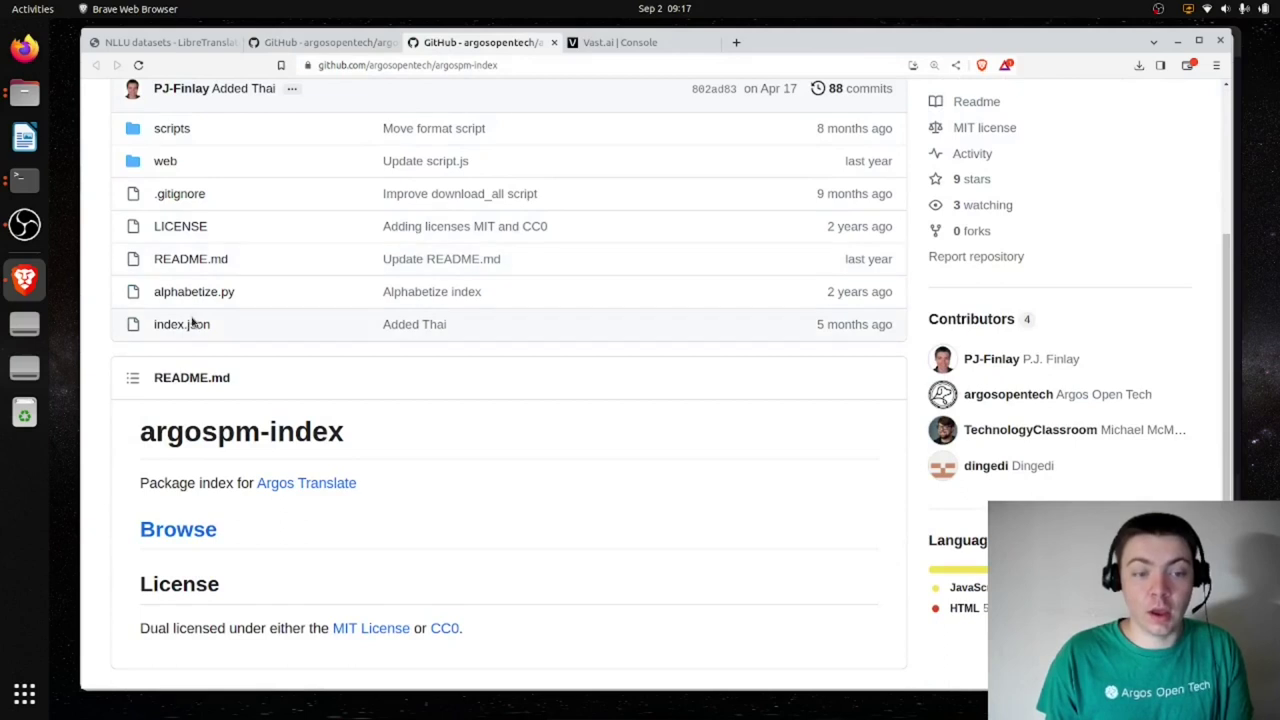
pyautogui.click(194, 323)
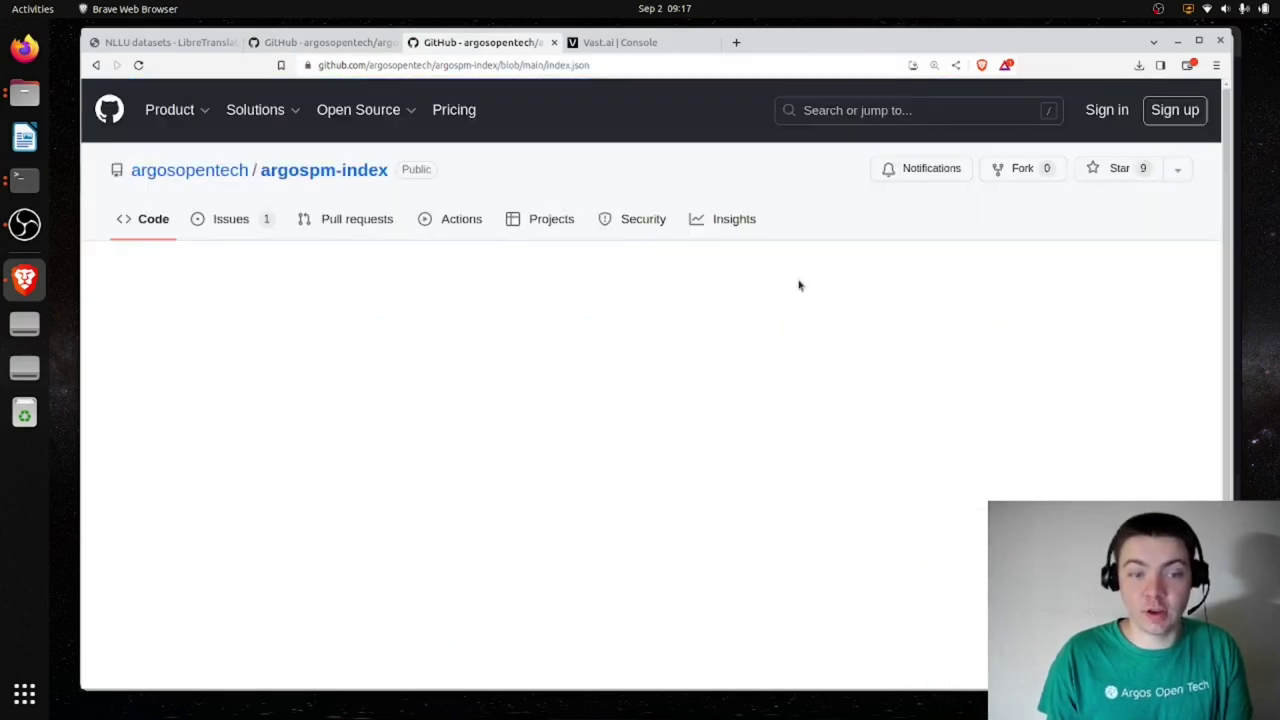
# - Browse the 718-line index.json, then close it and scroll the README to the Training example
pyautogui.scroll(-4, 816, 273)
pyautogui.scroll(2, 697, 327)
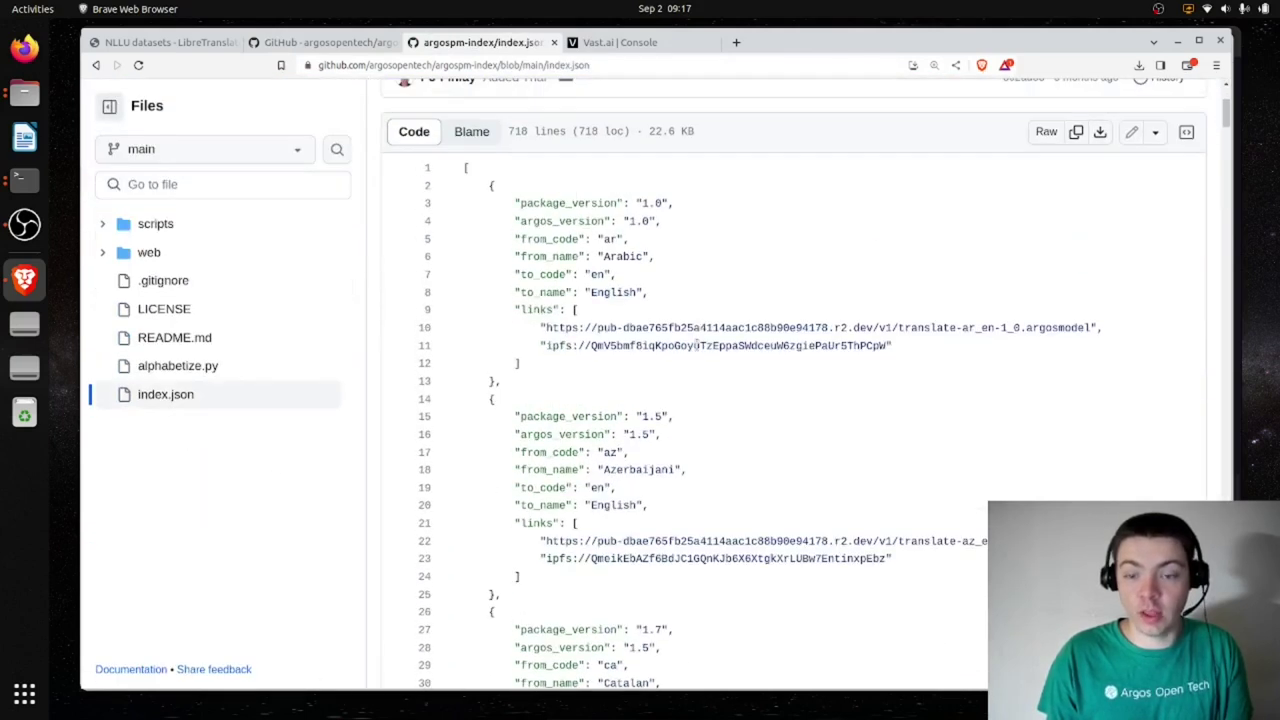
pyautogui.scroll(-12, 590, 430)
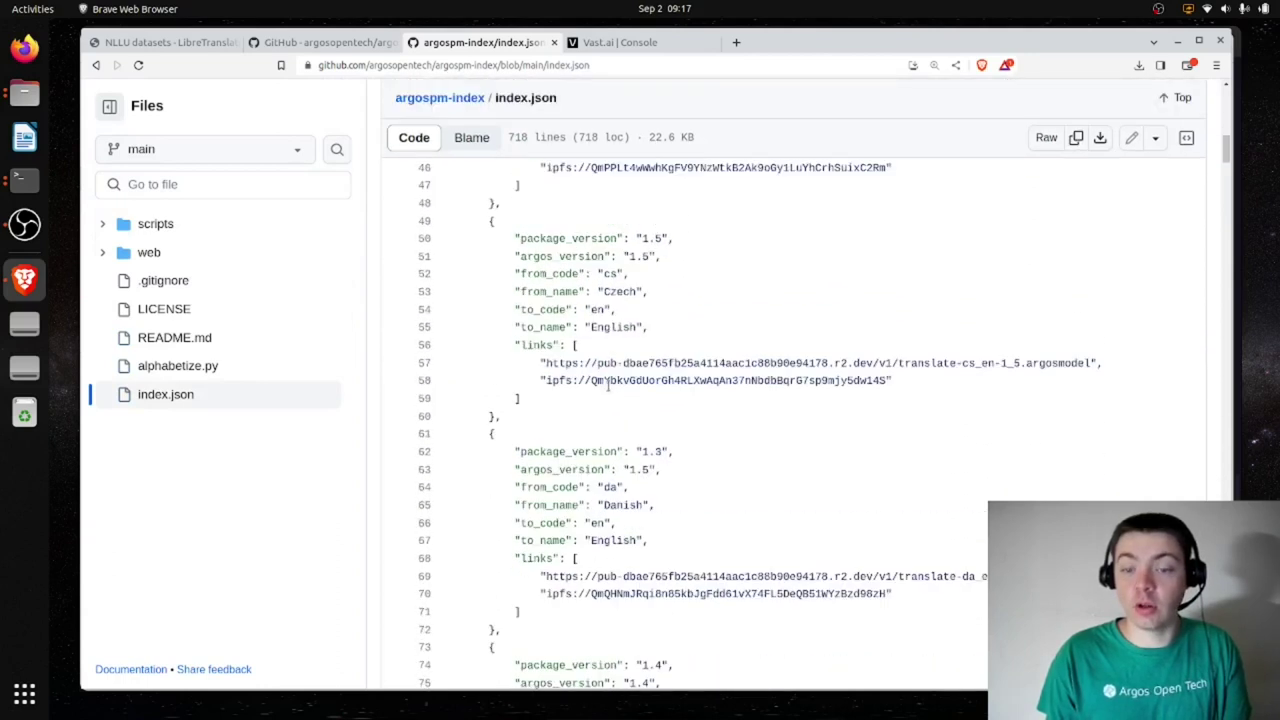
pyautogui.scroll(-3, 607, 385)
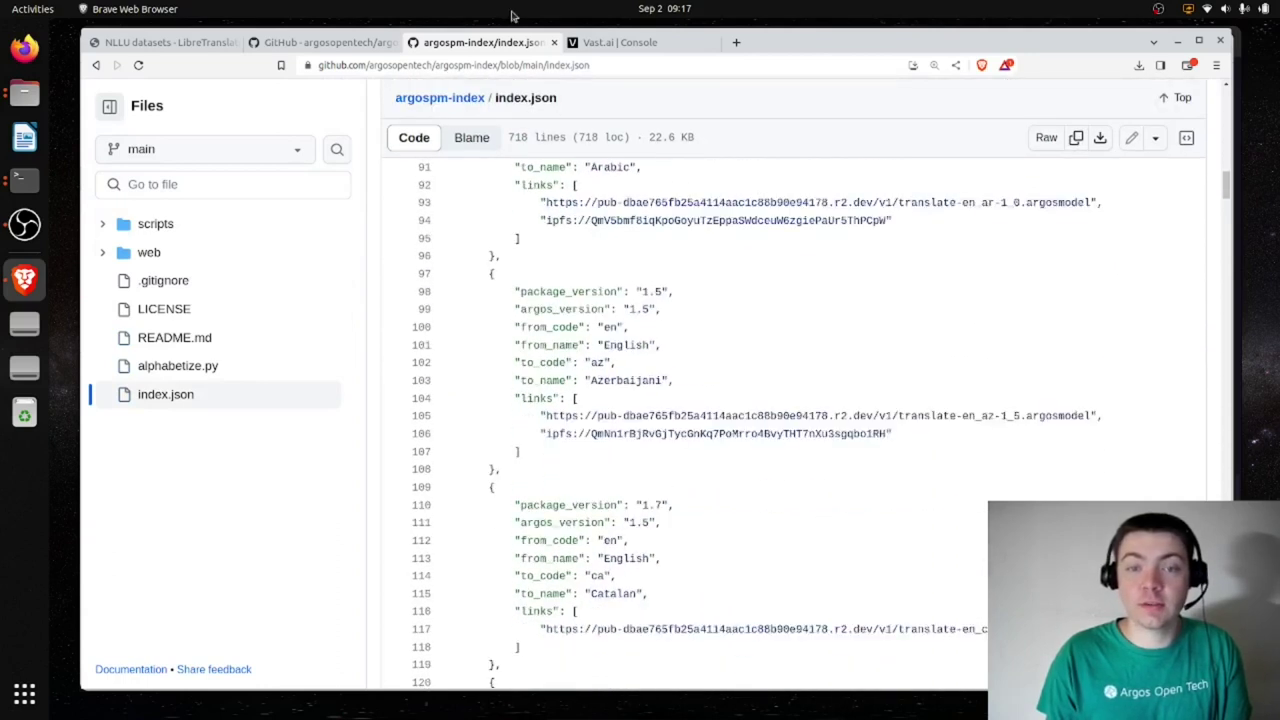
pyautogui.click(553, 42)
pyautogui.scroll(-2, 351, 323)
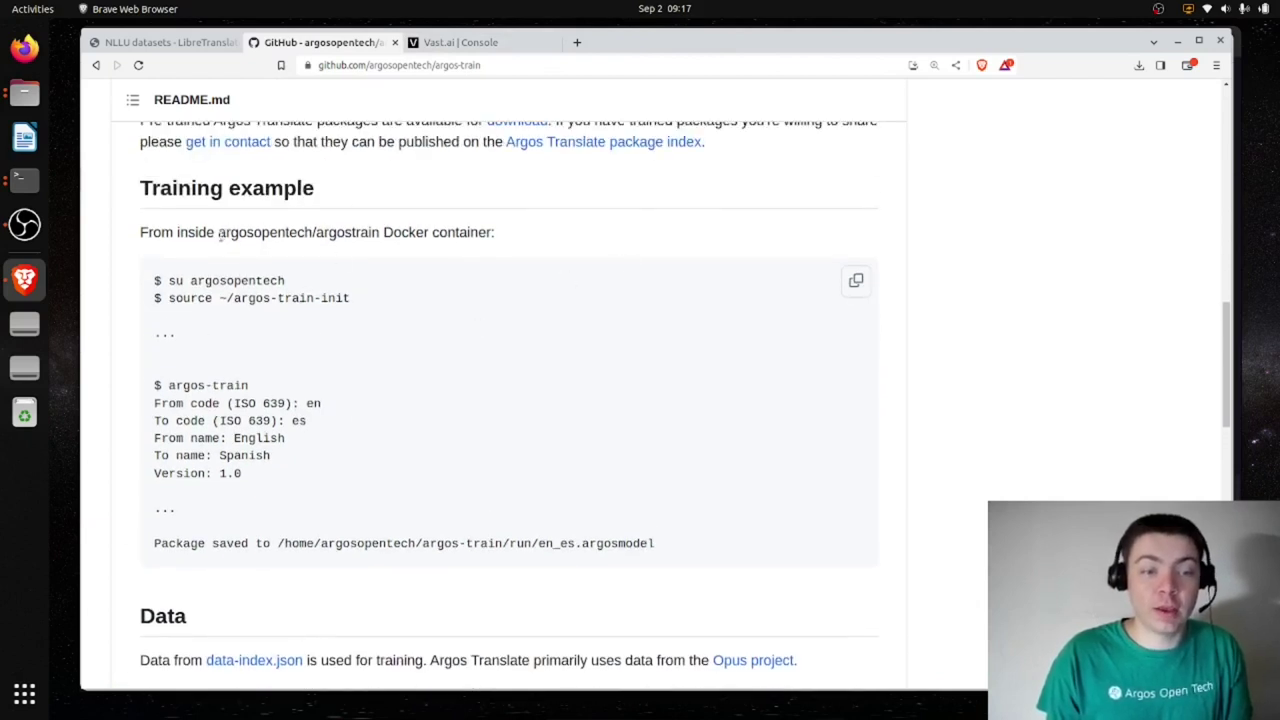
# - Highlight the argosopentech/argostrain Docker image name, then switch to the Vast.ai console's GPU instance list
pyautogui.moveTo(219, 232); pyautogui.dragTo(381, 232)
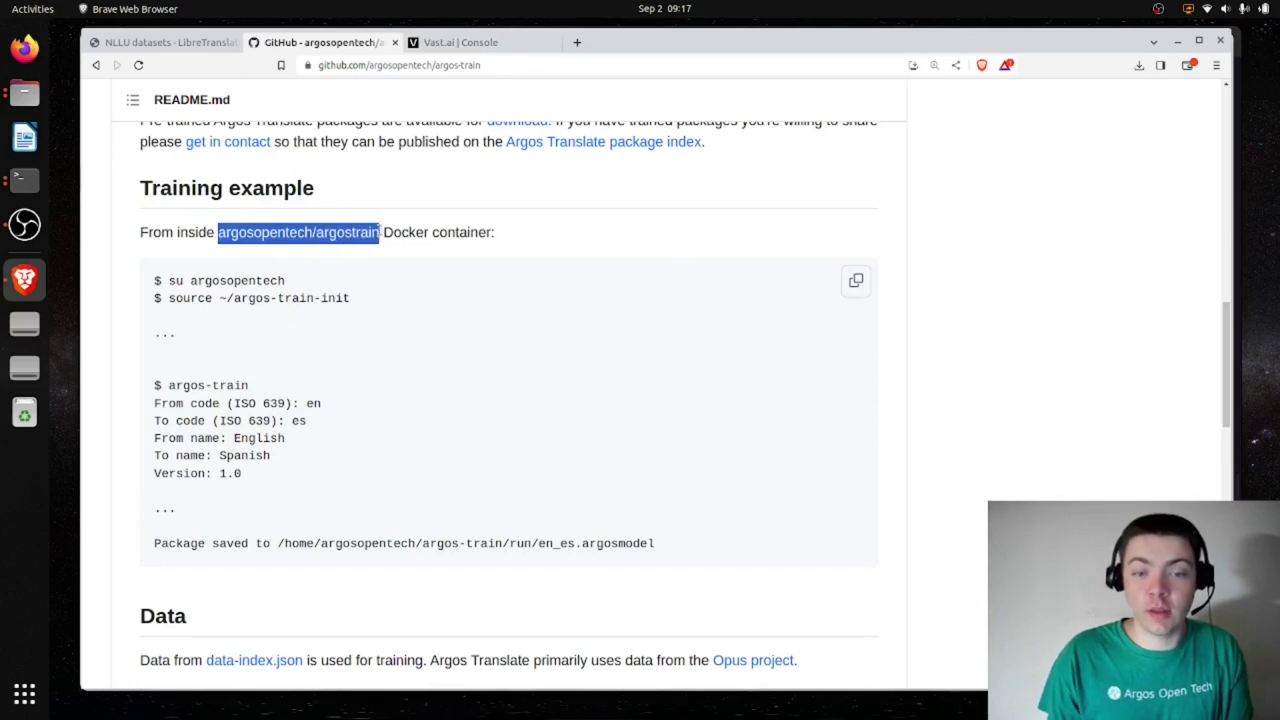
pyautogui.click(281, 249)
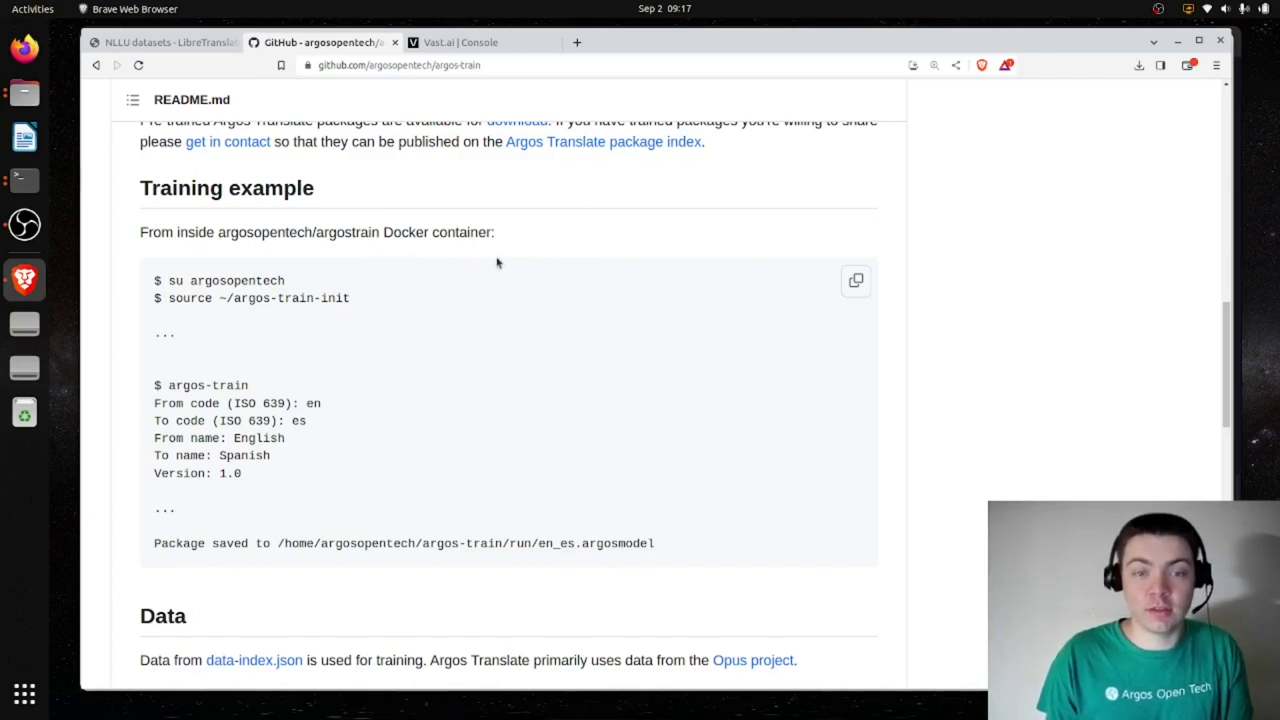
pyautogui.click(520, 42)
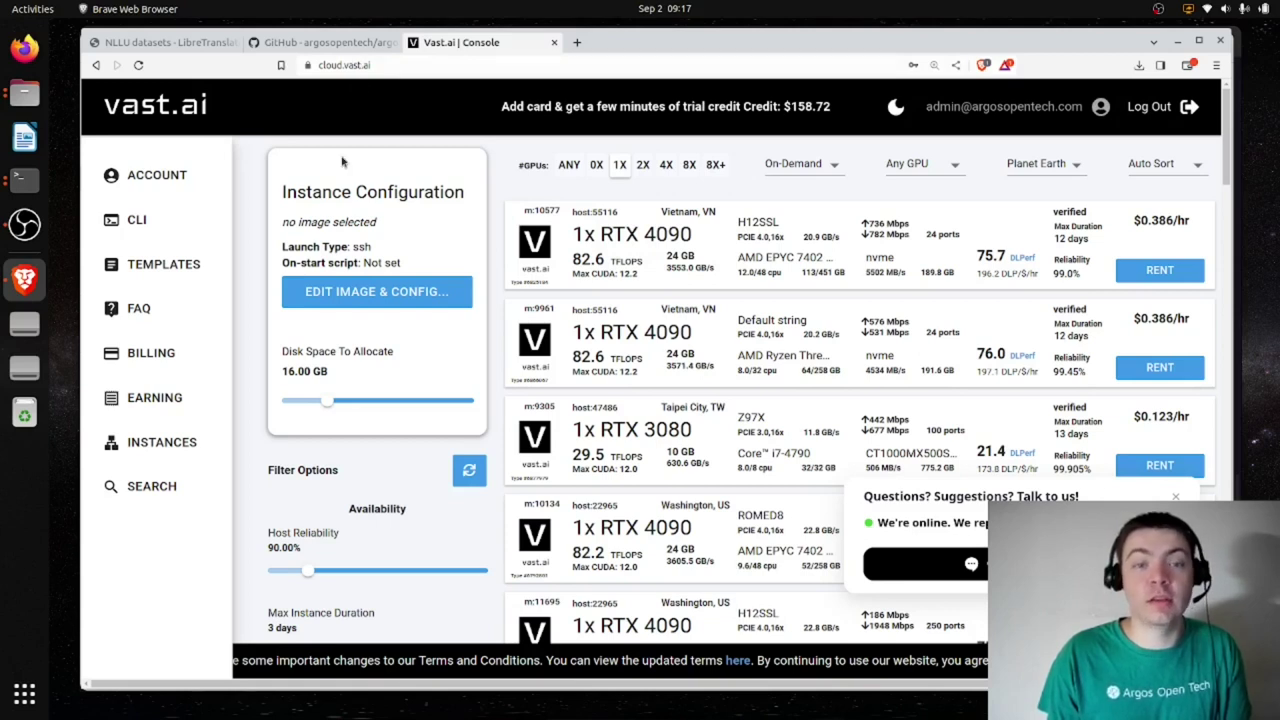
# - Back on the argos-train GitHub page, highlight the su argosopentech command and scroll up toward the file list
pyautogui.click(330, 42)
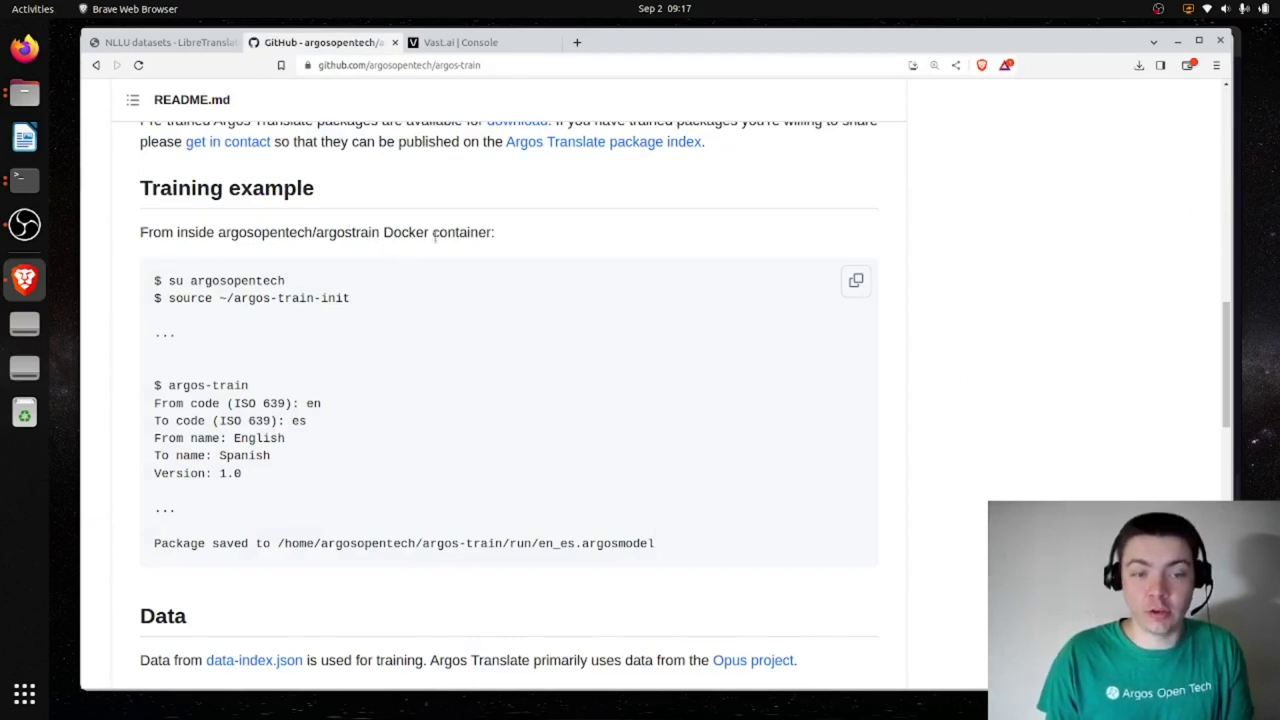
pyautogui.moveTo(165, 282); pyautogui.dragTo(365, 291)
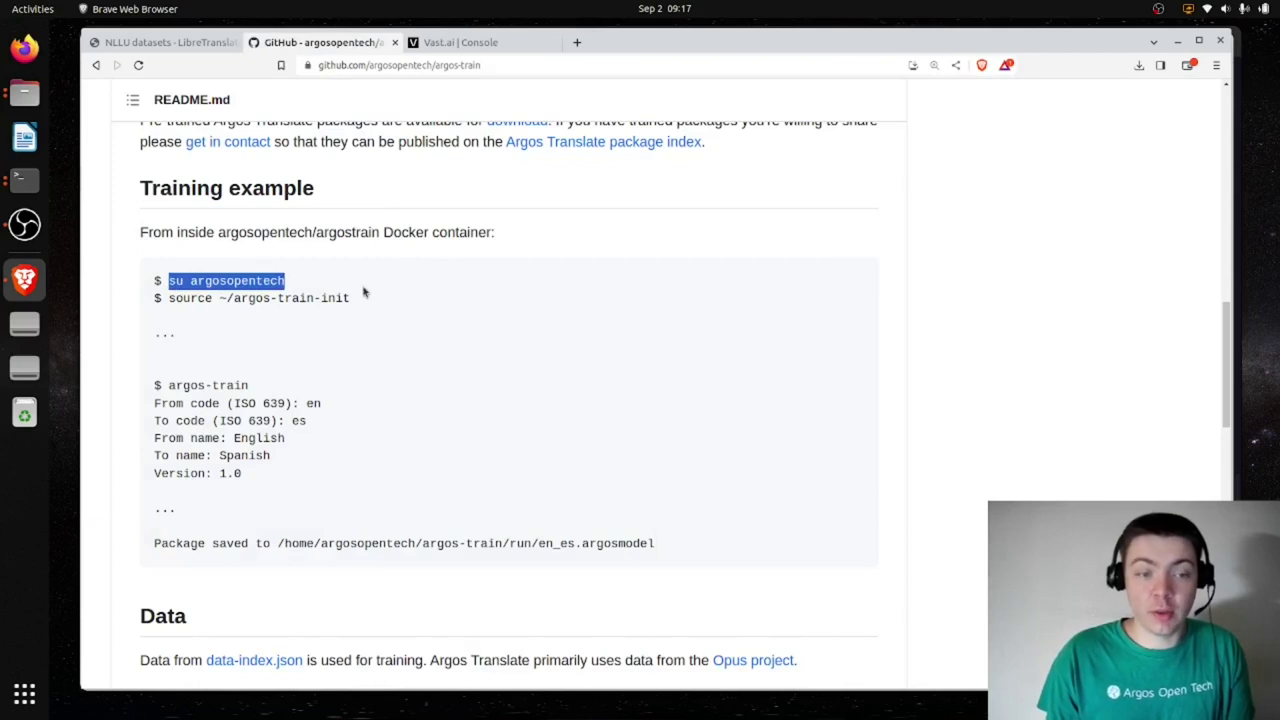
pyautogui.click(298, 312)
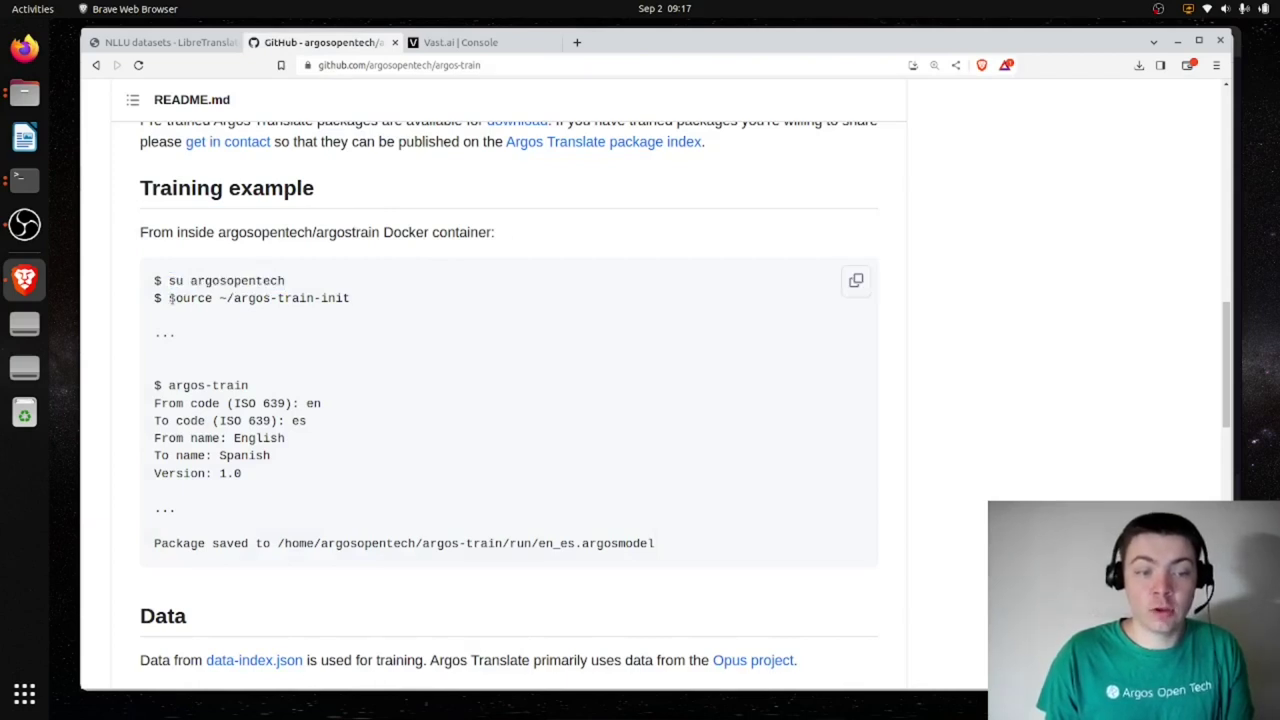
pyautogui.scroll(6, 386, 318)
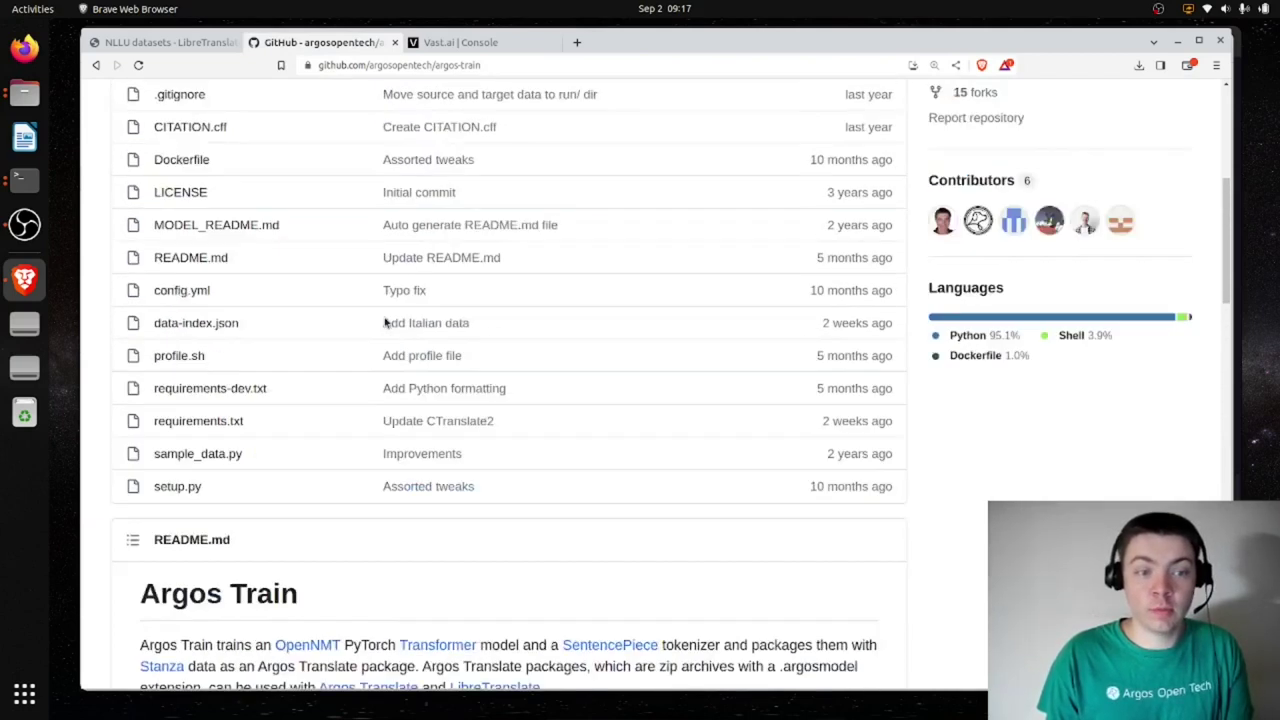
# - Look into the scripts folder, then open the bin/argos-train-init script
pyautogui.scroll(3, 257, 460)
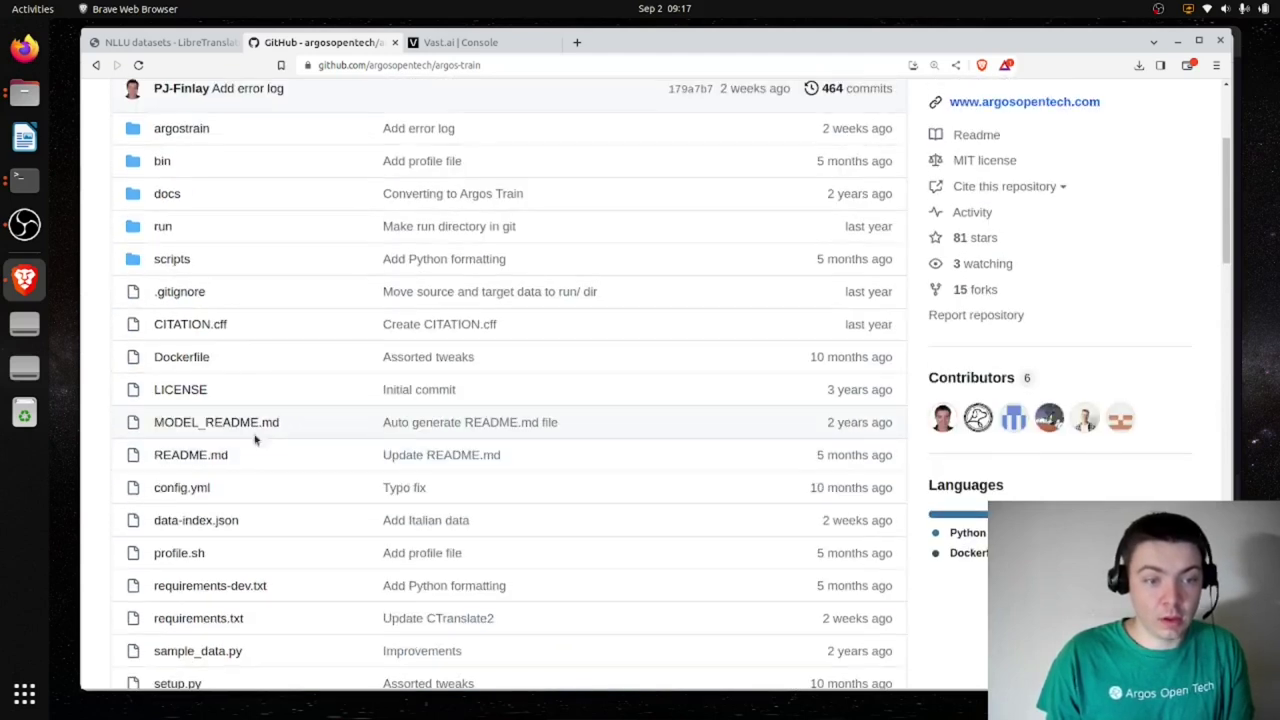
pyautogui.click(182, 262)
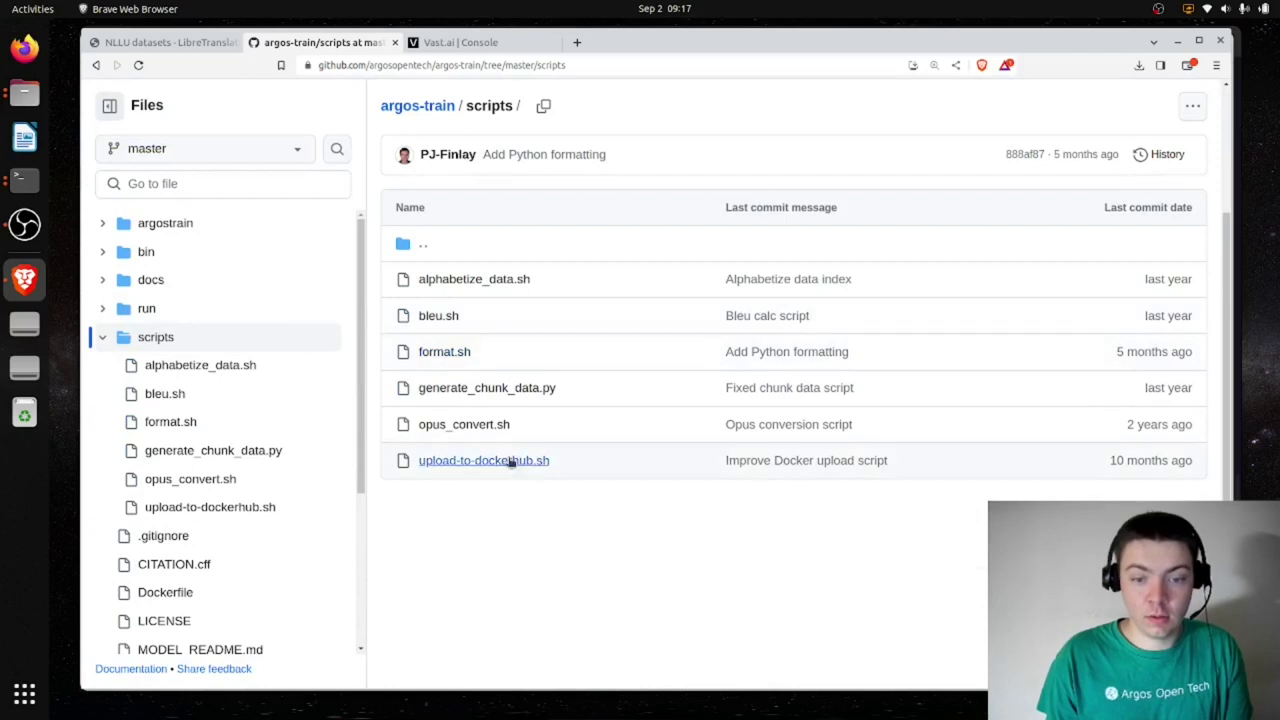
pyautogui.click(96, 65)
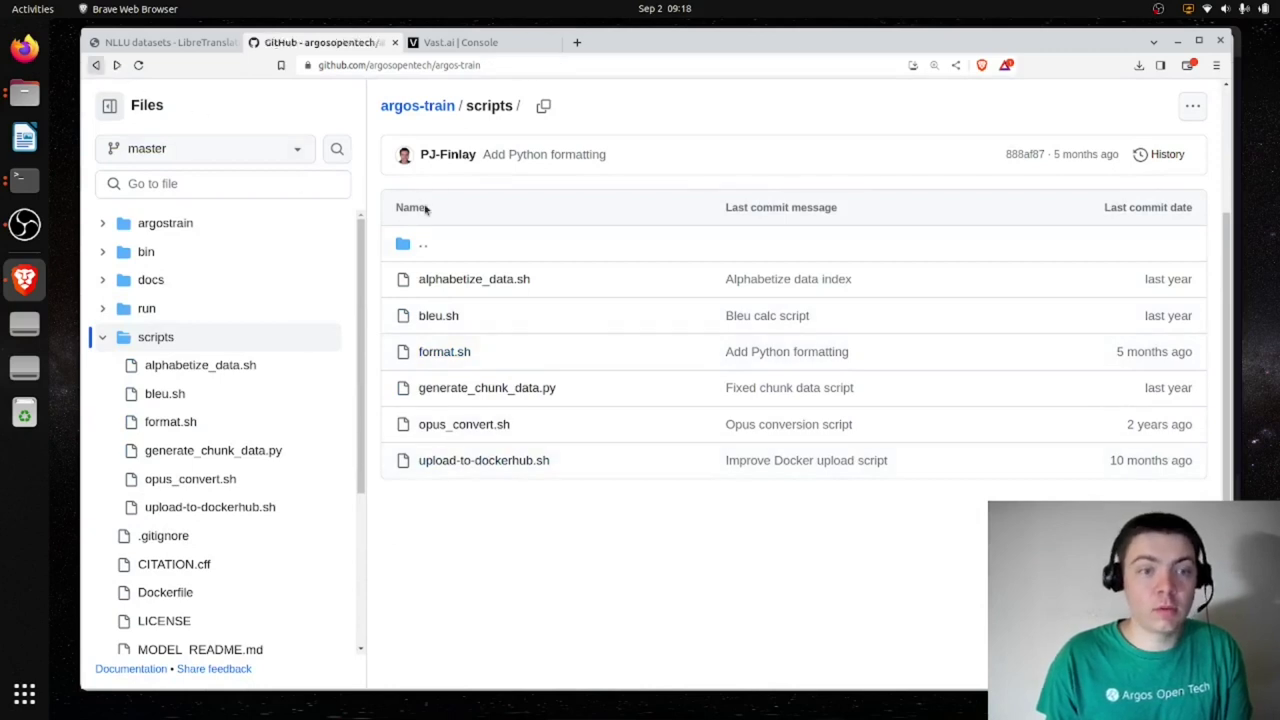
pyautogui.click(183, 242)
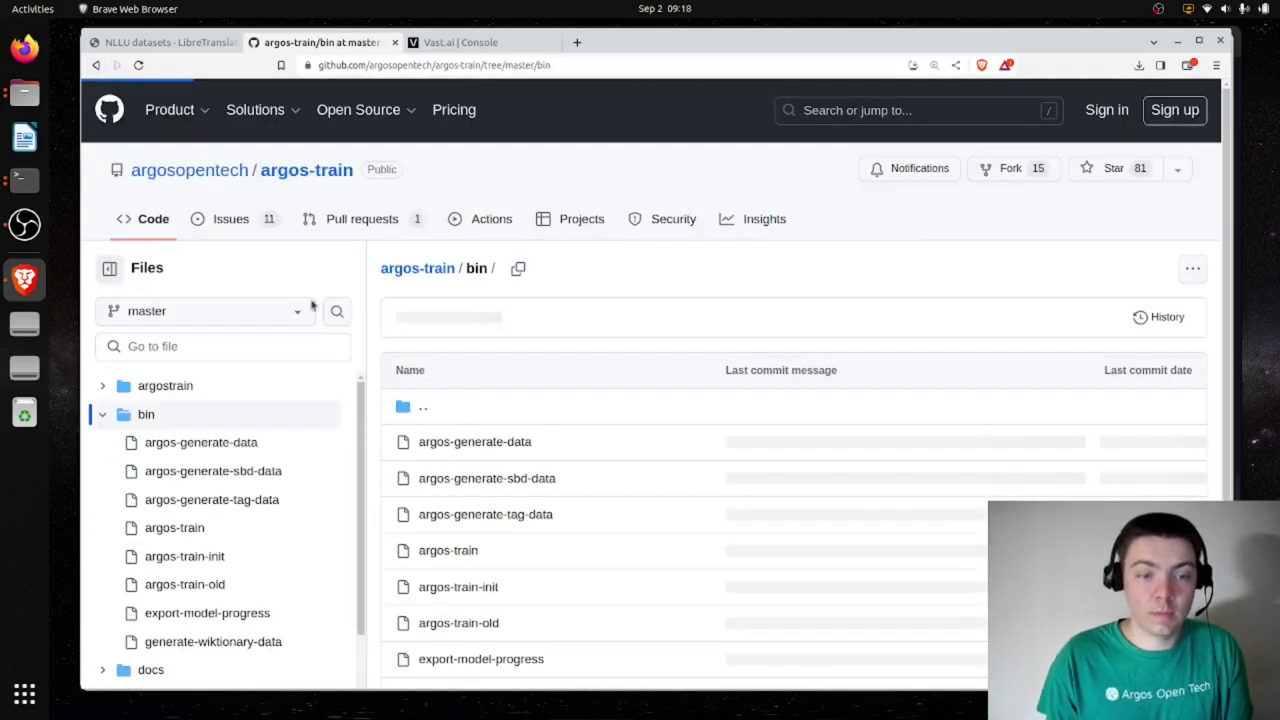
pyautogui.click(486, 424)
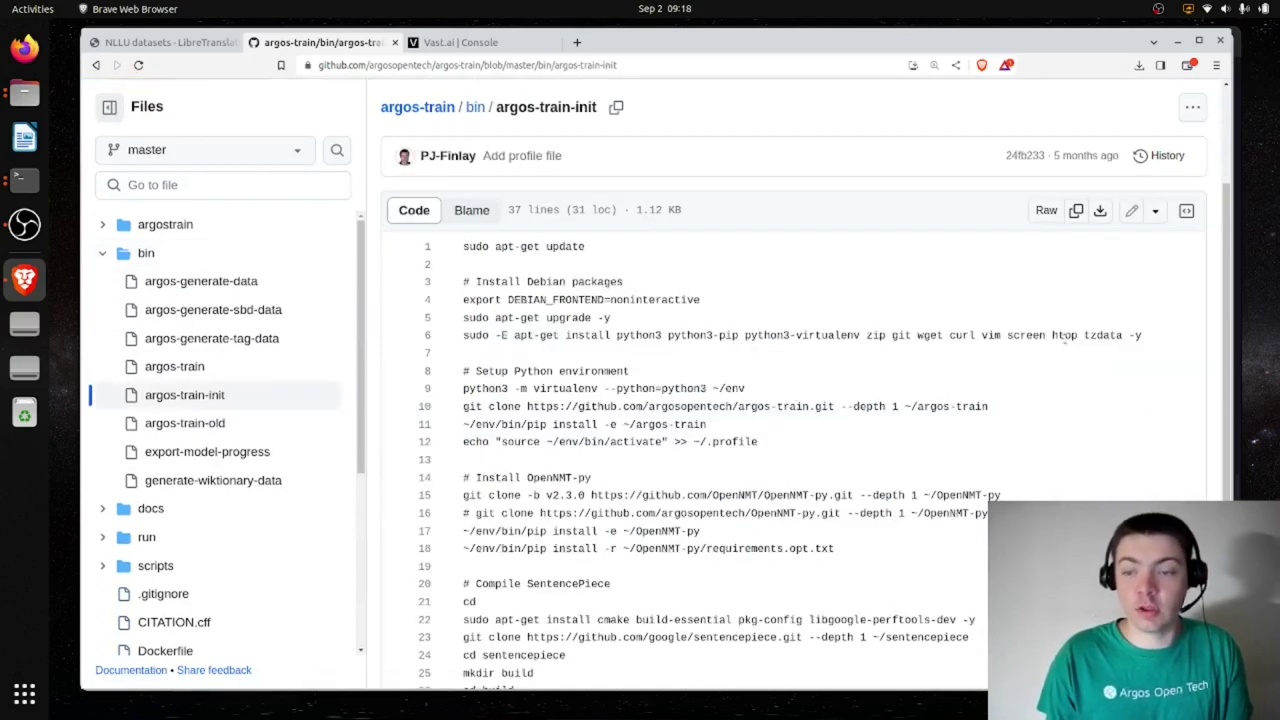
# - Highlight the script's package install lines 1–6 and the argos-train git clone on line 10
pyautogui.moveTo(1142, 335); pyautogui.dragTo(463, 246)
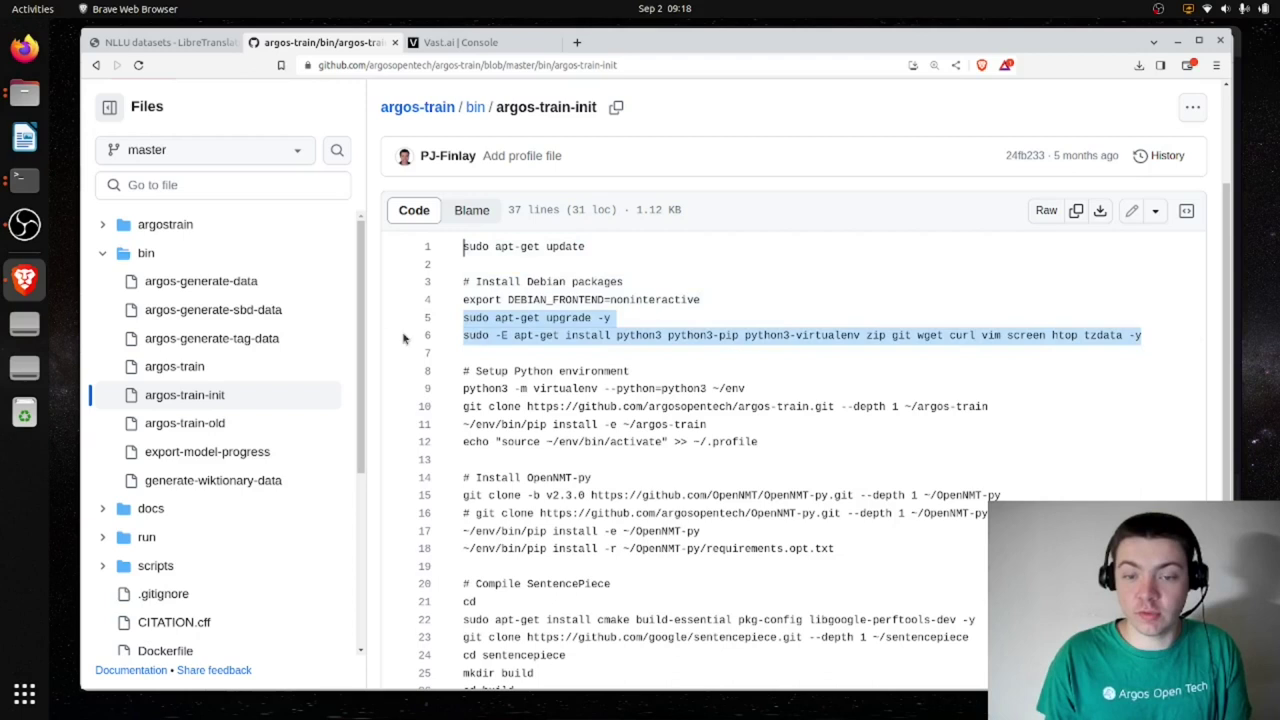
pyautogui.click(429, 337)
pyautogui.scroll(-2, 755, 338)
pyautogui.click(755, 340)
pyautogui.moveTo(463, 327); pyautogui.dragTo(1035, 328)
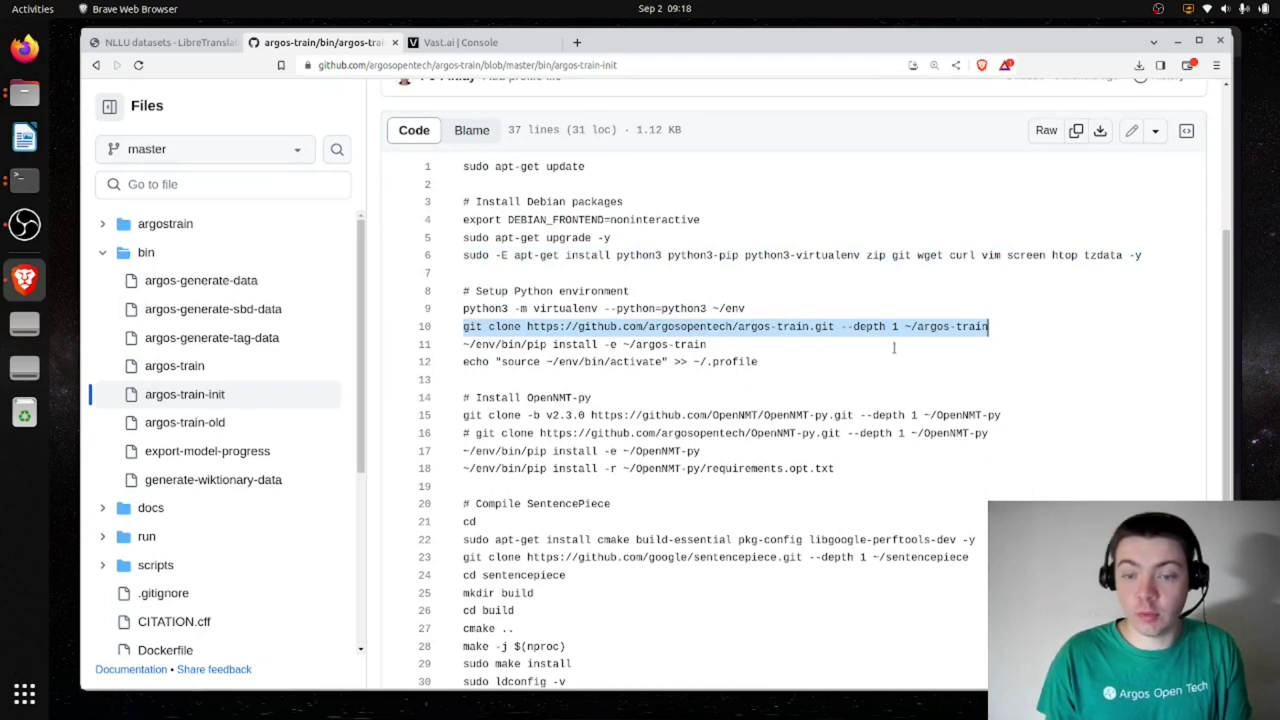
# - Highlight the OpenNMT-py clone, the sentencepiece repository URL, and the cmake and make build commands
pyautogui.scroll(-3, 780, 349)
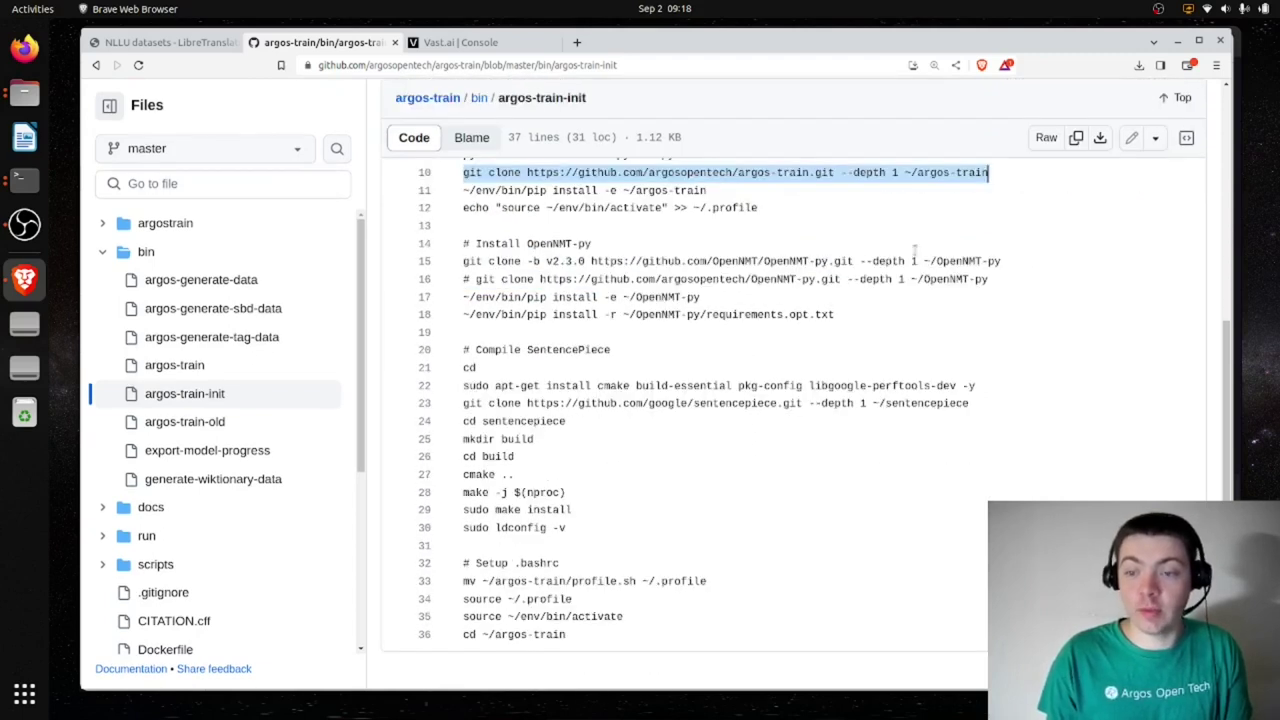
pyautogui.moveTo(1003, 262); pyautogui.dragTo(455, 263)
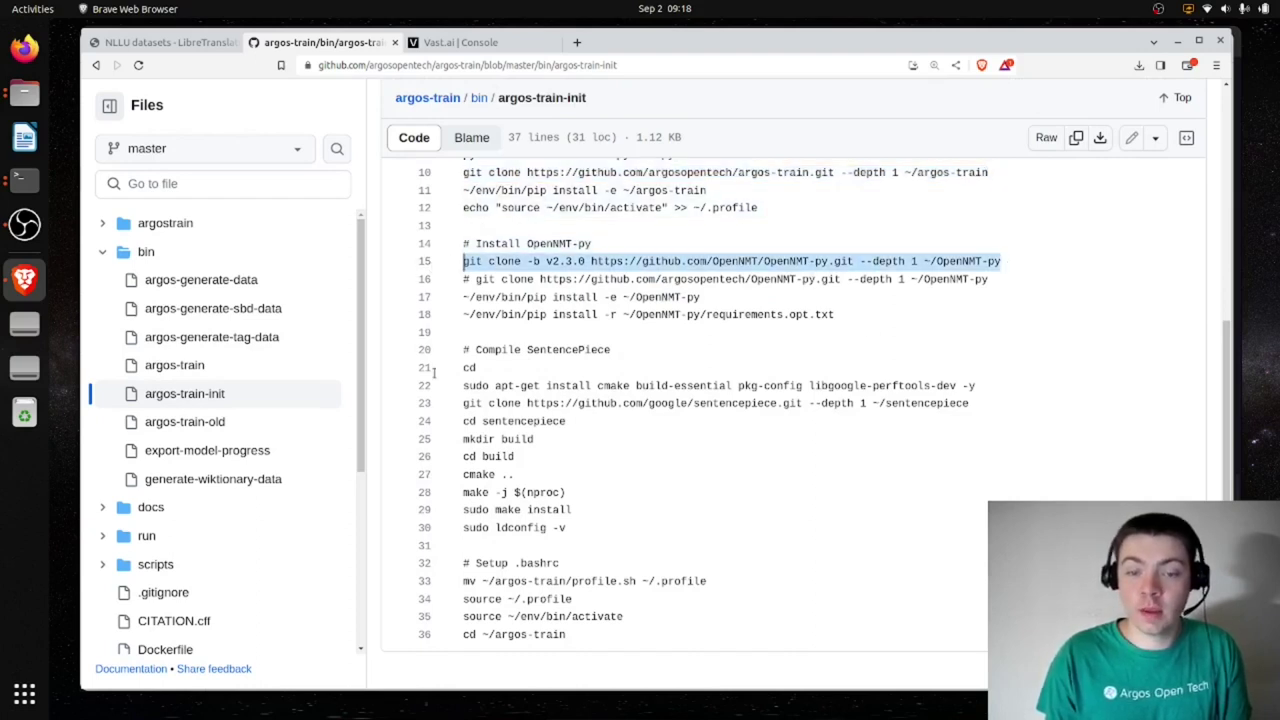
pyautogui.moveTo(528, 401); pyautogui.dragTo(815, 404)
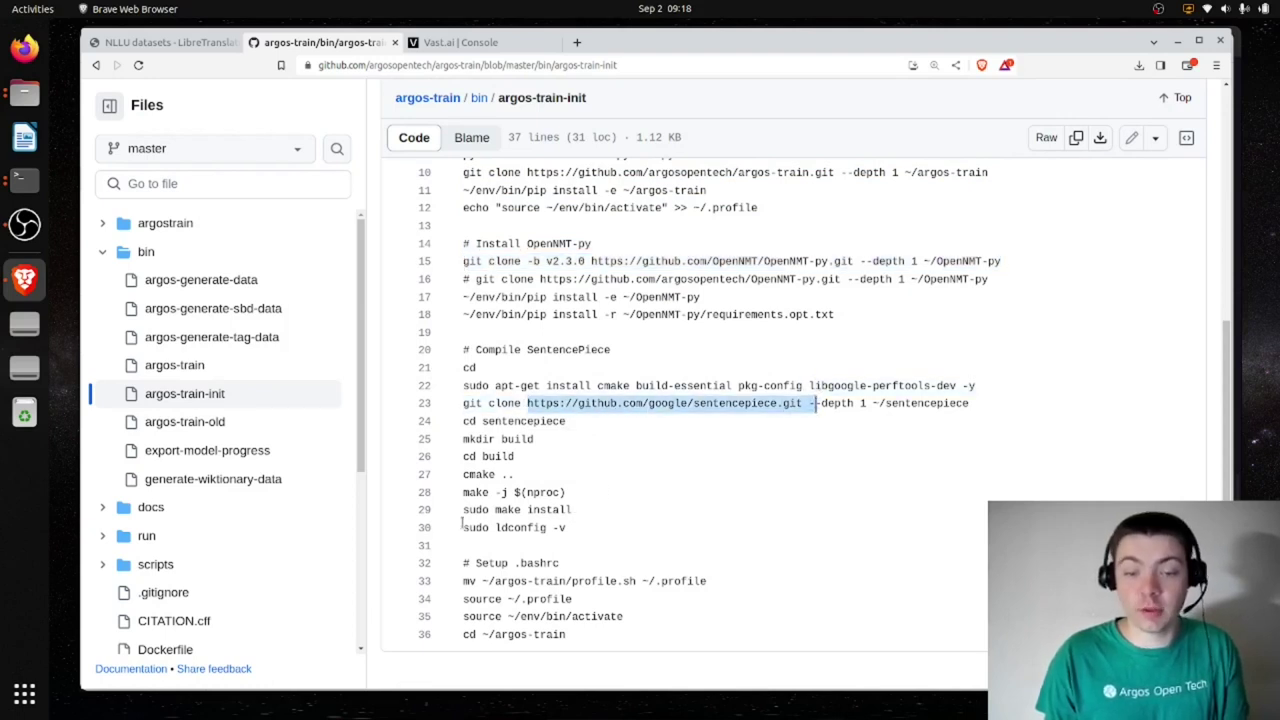
pyautogui.moveTo(575, 492); pyautogui.dragTo(464, 478)
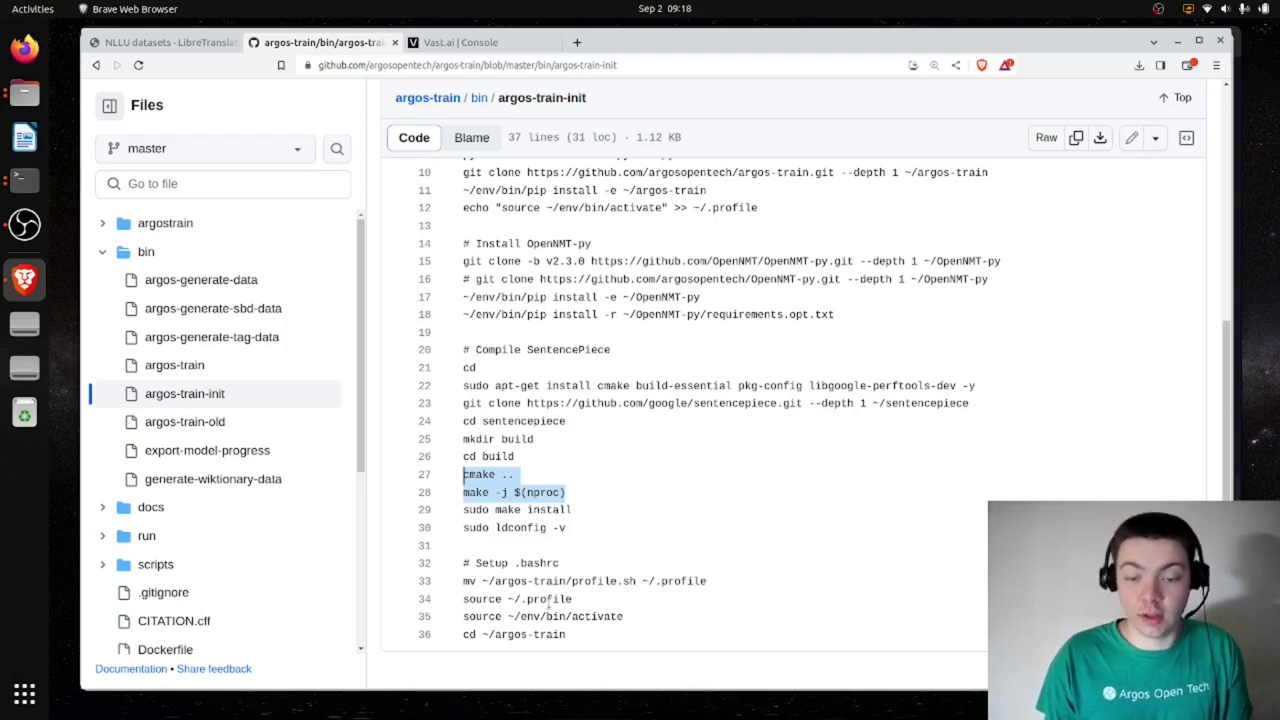
pyautogui.scroll(4, 645, 519)
pyautogui.click(318, 171)
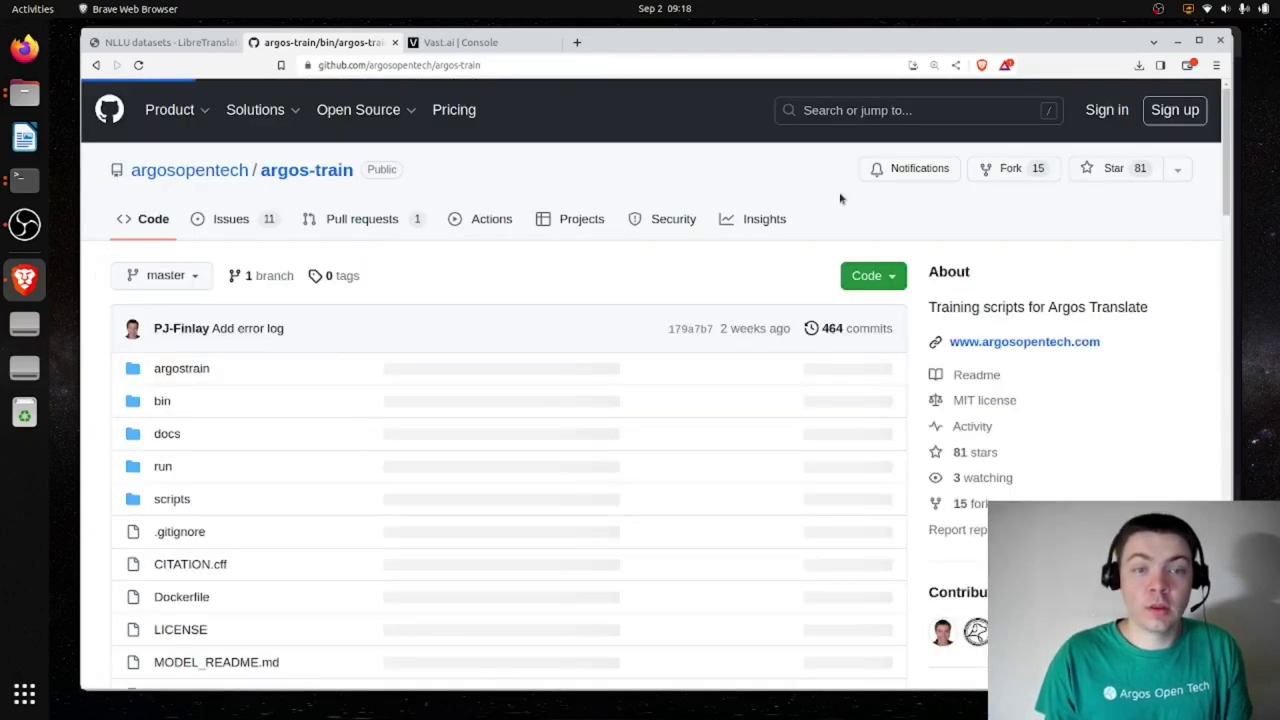
pyautogui.scroll(-10, 755, 300)
pyautogui.scroll(-5, 748, 313)
pyautogui.scroll(4, 748, 306)
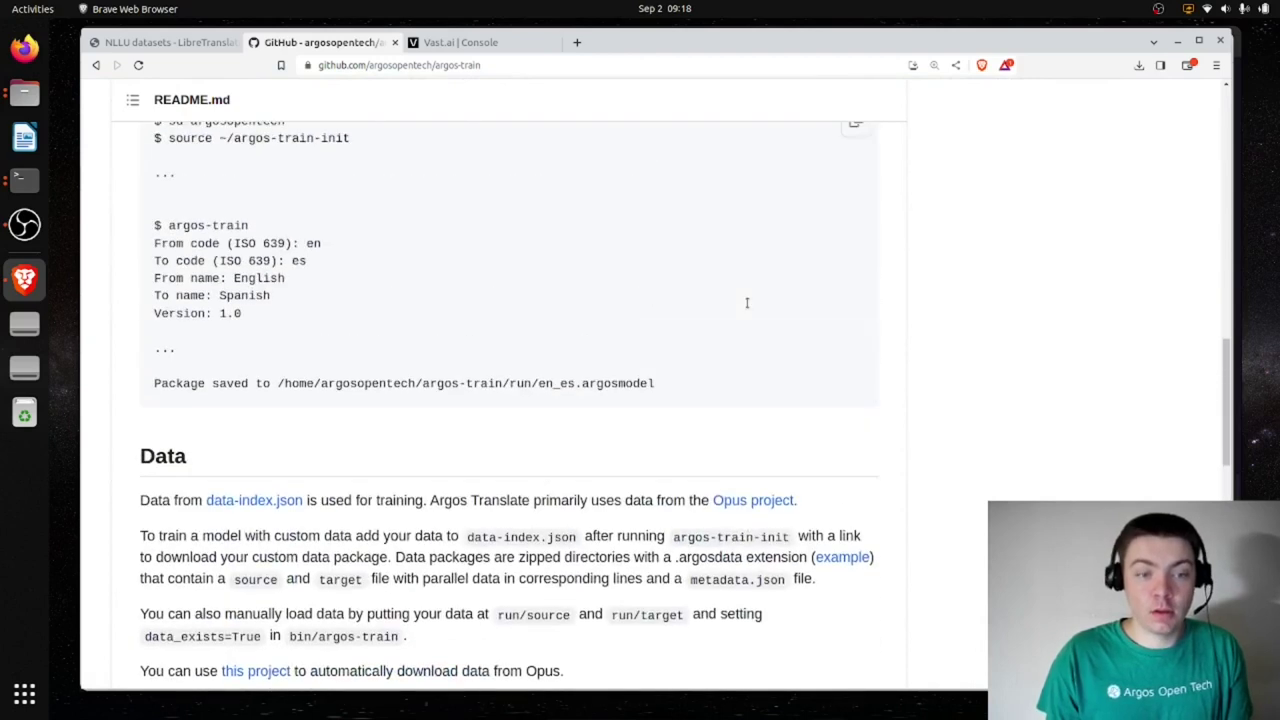
pyautogui.moveTo(356, 299); pyautogui.dragTo(168, 300)
pyautogui.moveTo(167, 385); pyautogui.dragTo(287, 392)
pyautogui.click(153, 408)
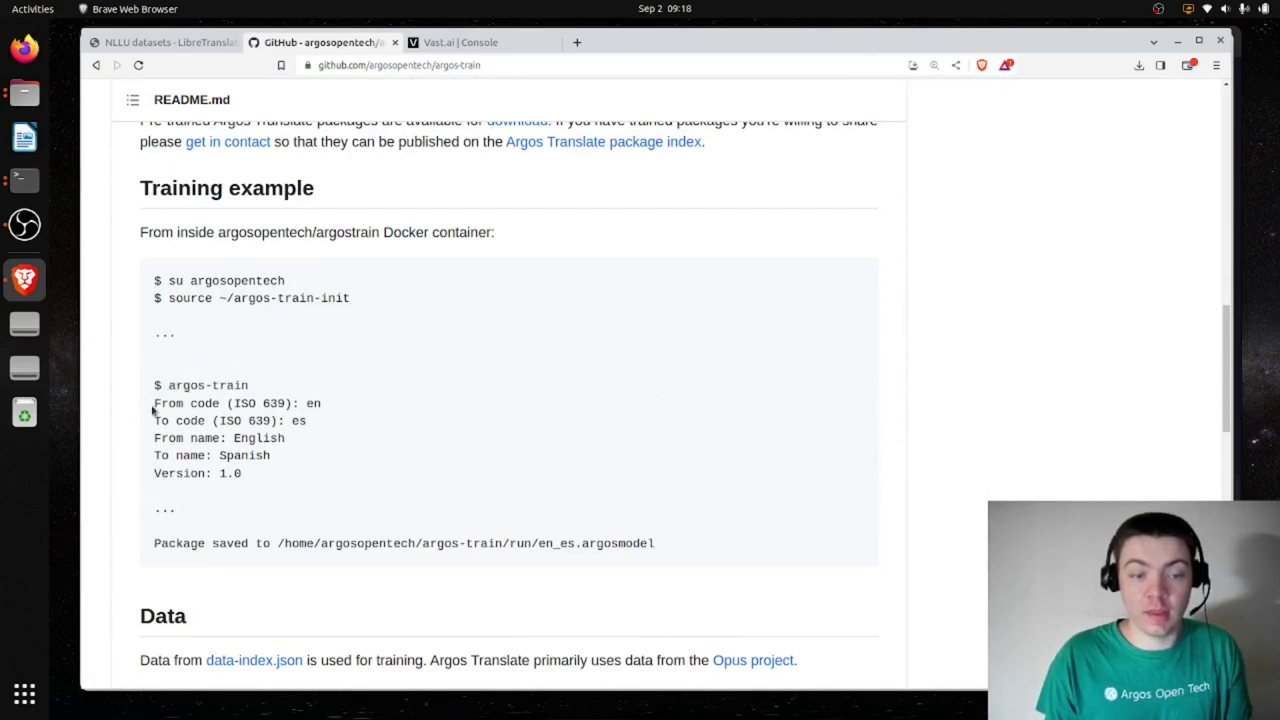
pyautogui.moveTo(154, 399); pyautogui.dragTo(171, 449)
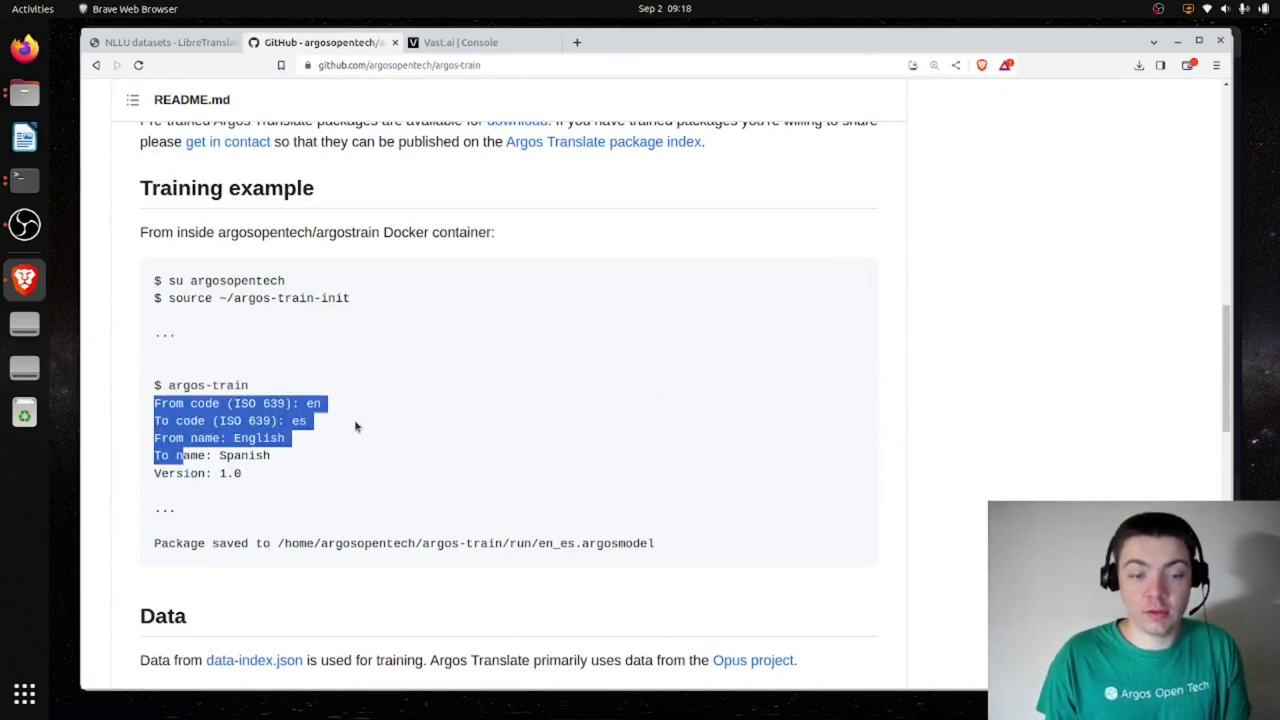
pyautogui.click(300, 437)
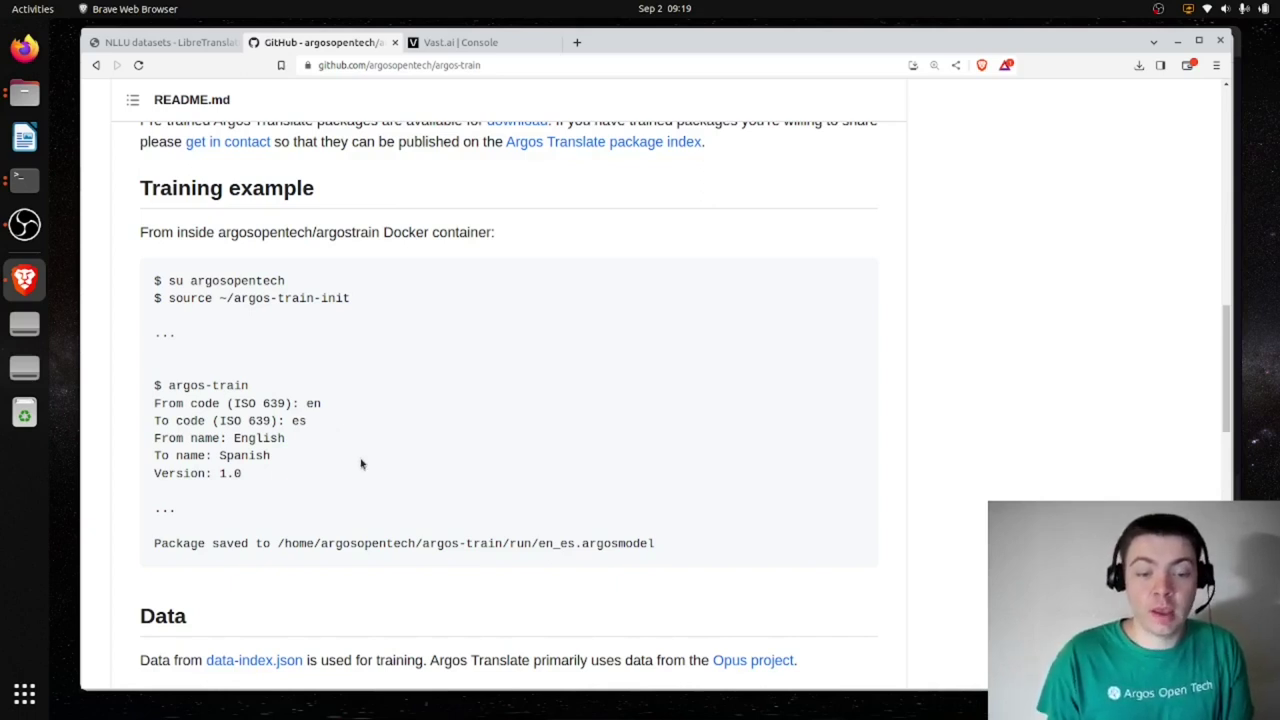
pyautogui.moveTo(278, 543); pyautogui.dragTo(660, 552)
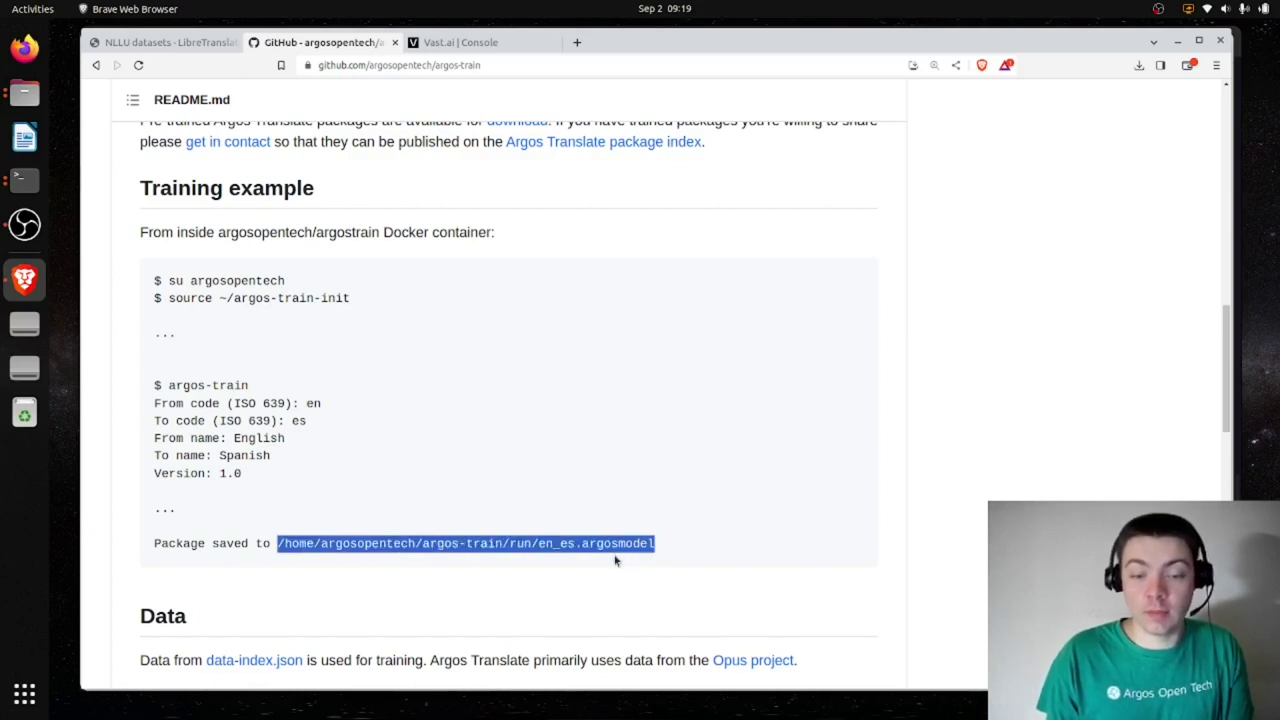
pyautogui.click(552, 557)
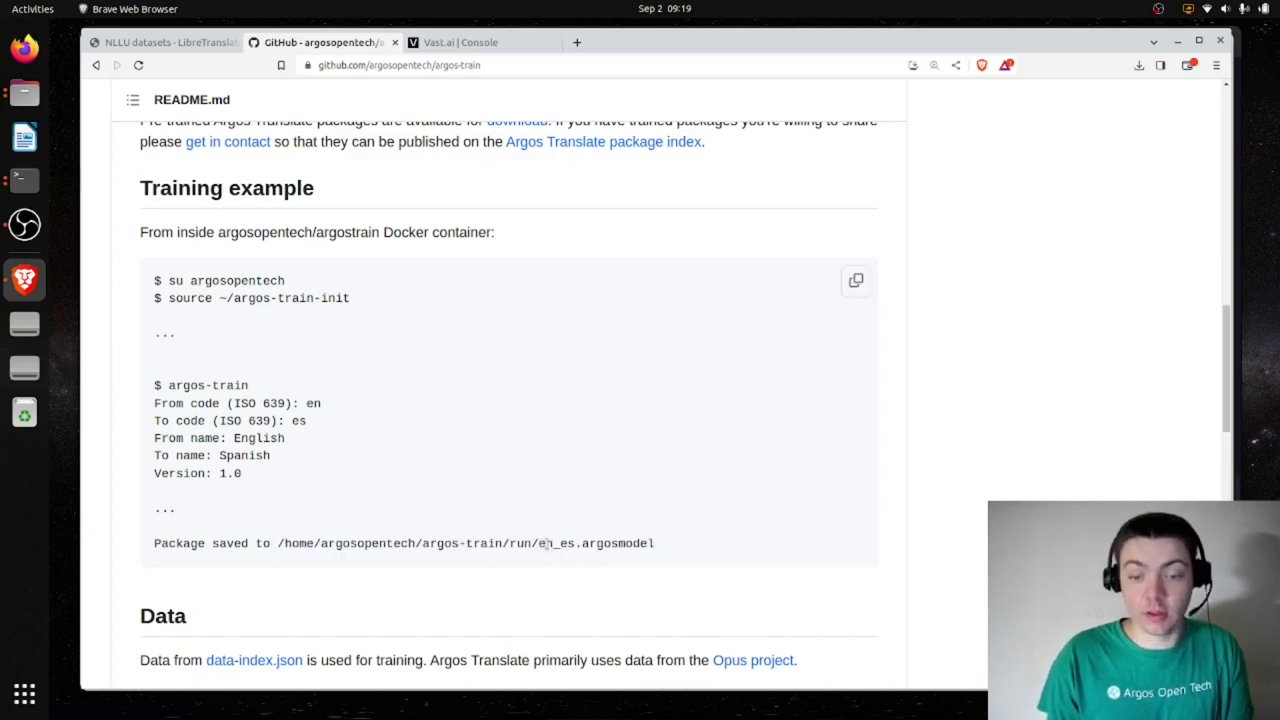
pyautogui.doubleClick(542, 545)
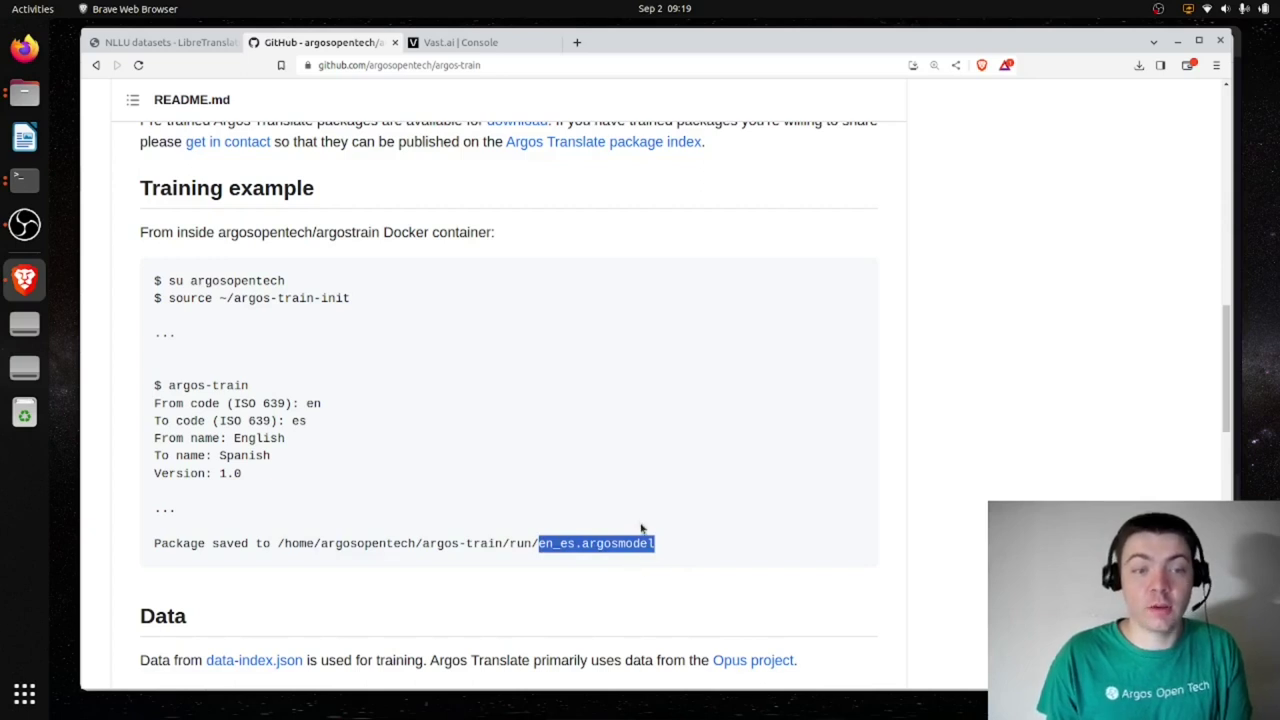
pyautogui.scroll(5, 648, 525)
pyautogui.scroll(-9, 670, 510)
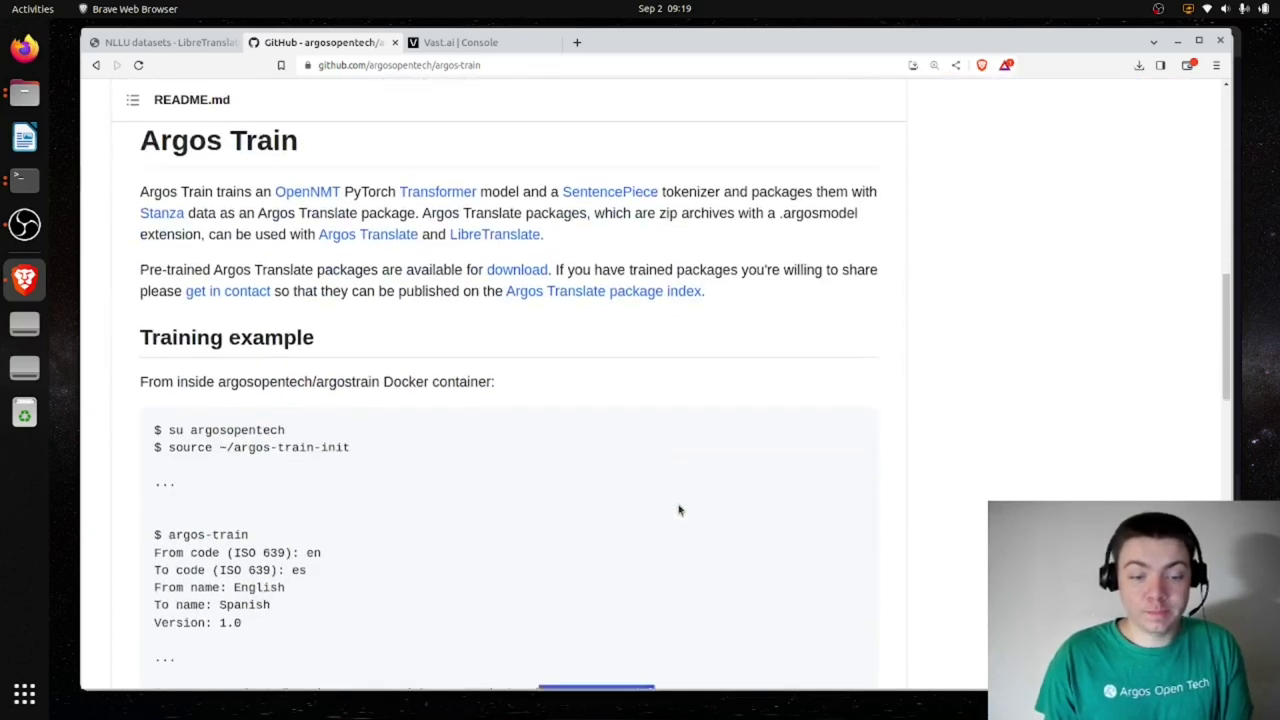
pyautogui.scroll(5, 487, 401)
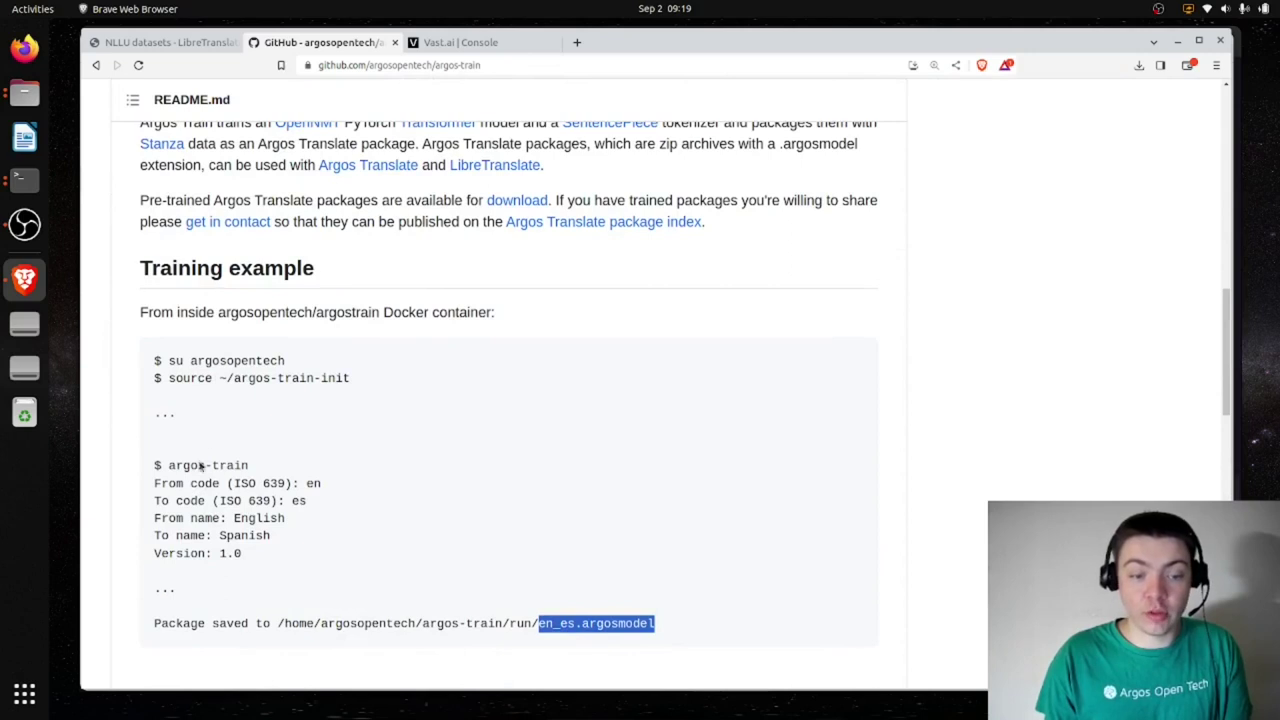
pyautogui.click(232, 483)
pyautogui.scroll(-4, 300, 470)
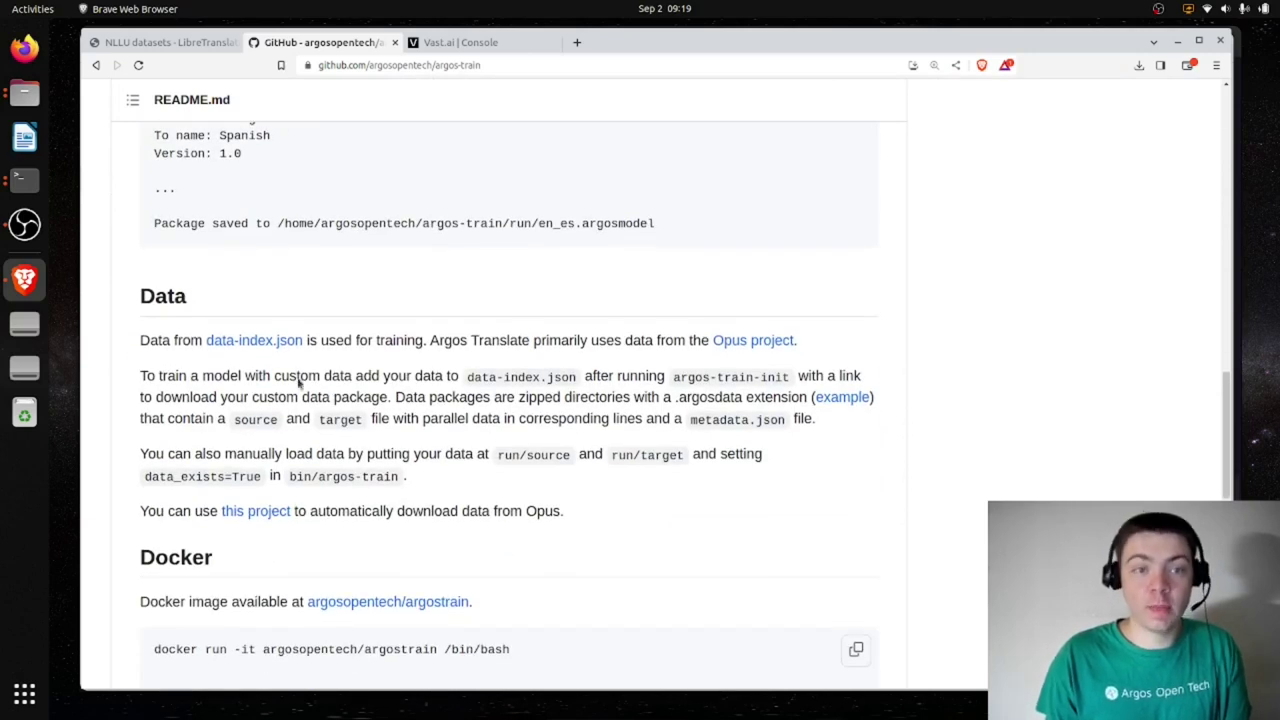
# - Scroll to the Data section and open data-index.json in a new tab
pyautogui.scroll(-1, 303, 420)
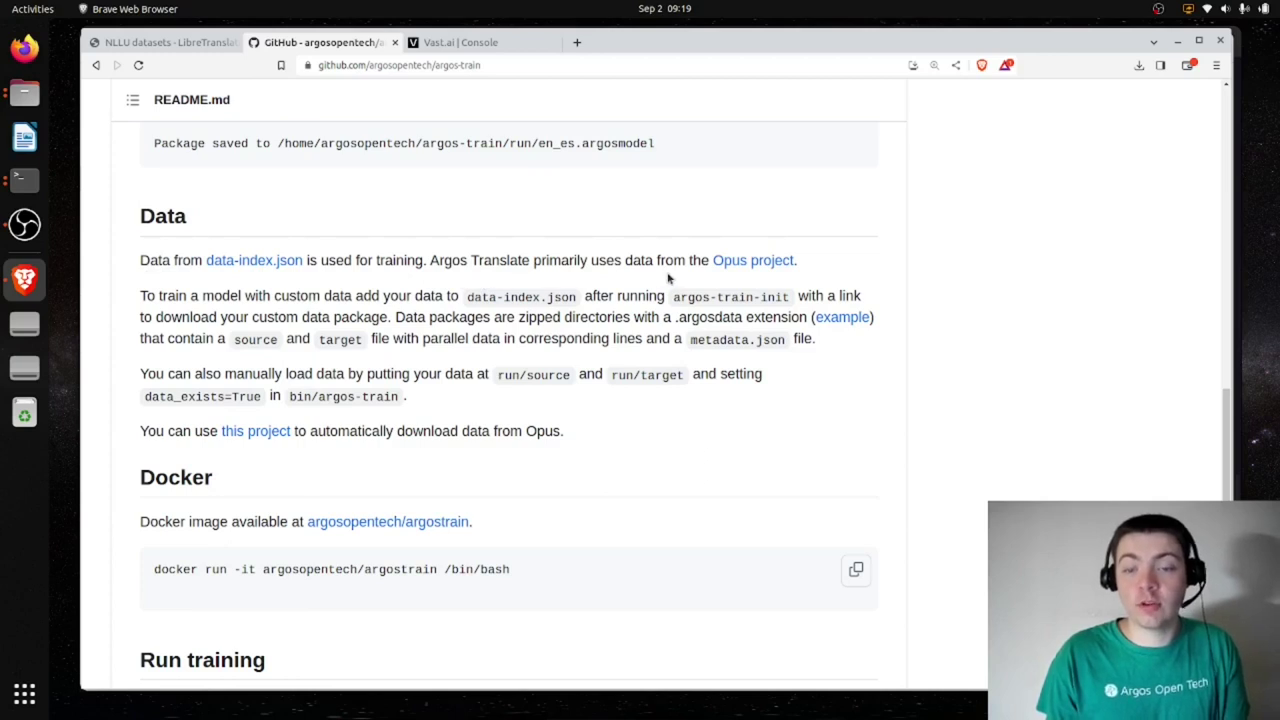
pyautogui.click(257, 262)
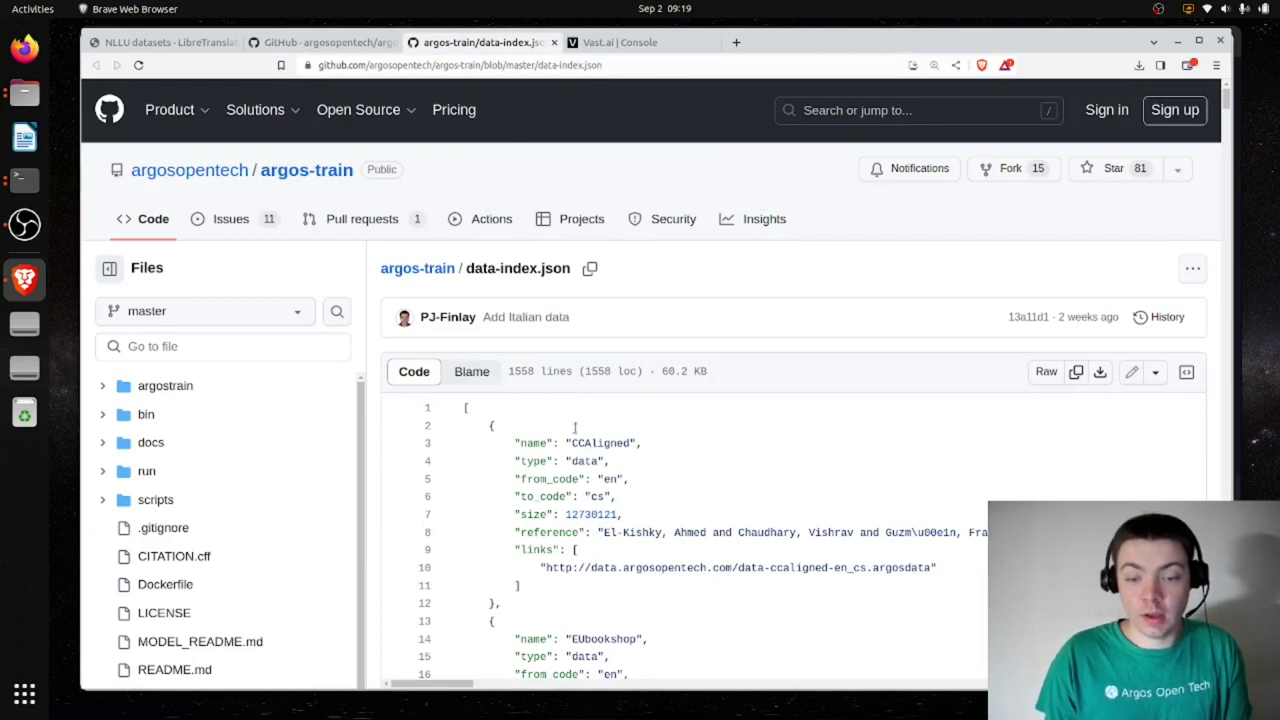
pyautogui.scroll(-3, 575, 430)
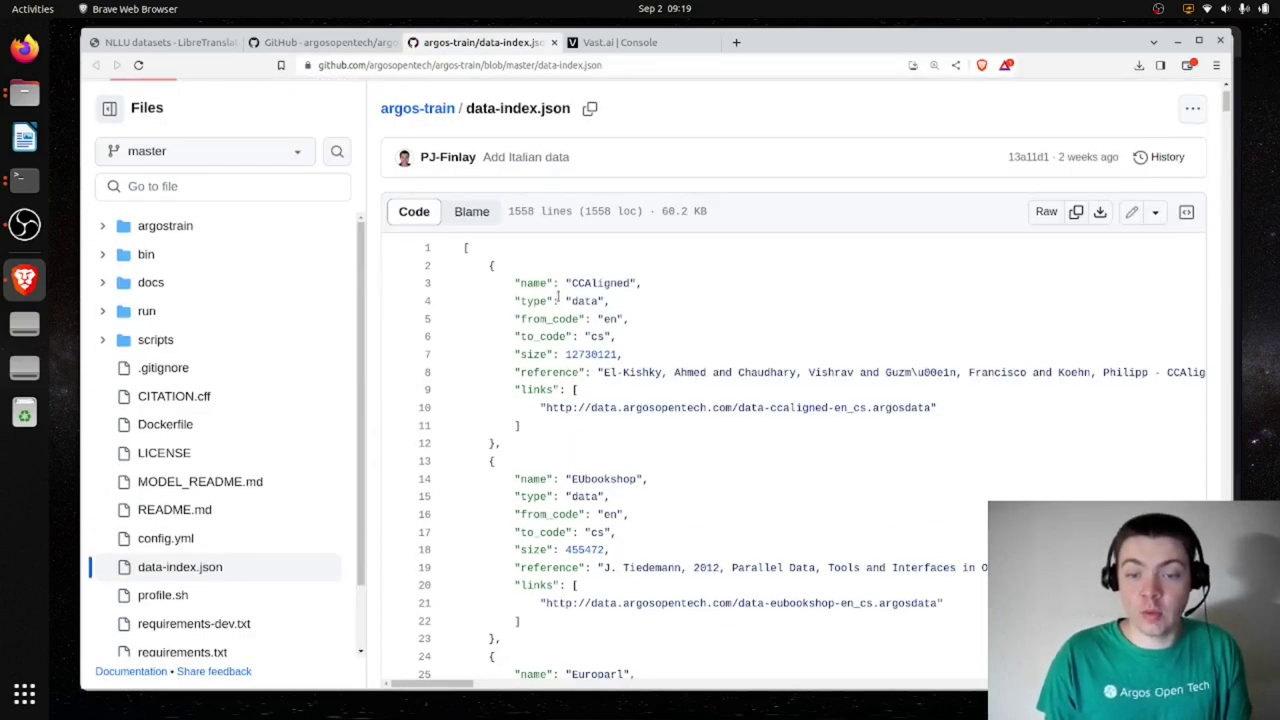
pyautogui.click(611, 337)
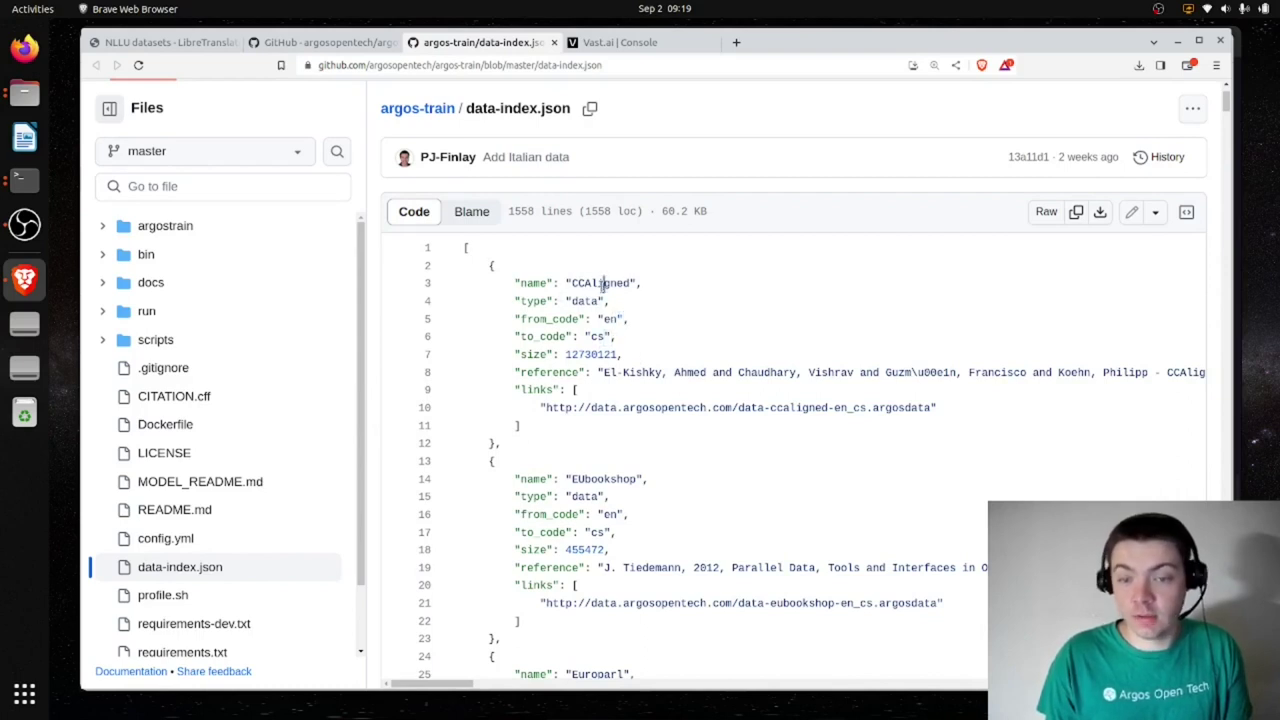
pyautogui.doubleClick(601, 284)
pyautogui.doubleClick(613, 372)
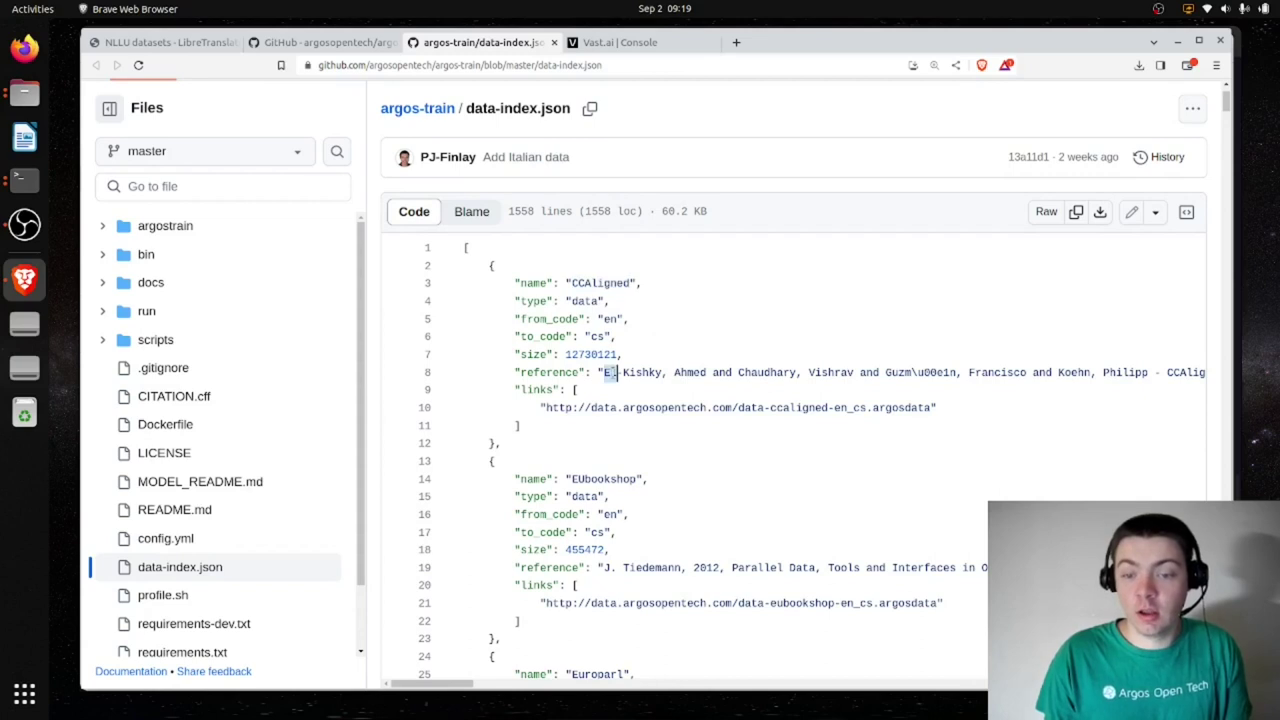
pyautogui.doubleClick(548, 408)
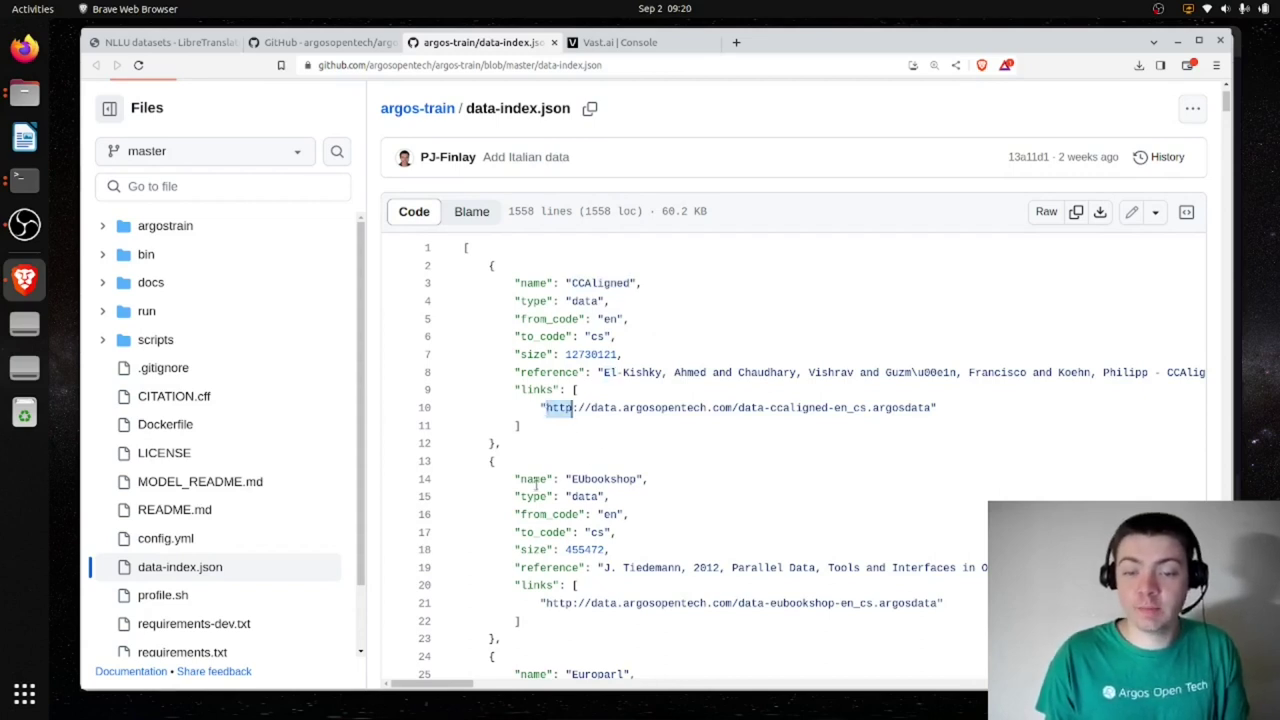
pyautogui.scroll(-15, 537, 485)
pyautogui.scroll(-20, 564, 461)
pyautogui.scroll(-17, 567, 453)
pyautogui.scroll(-12, 567, 451)
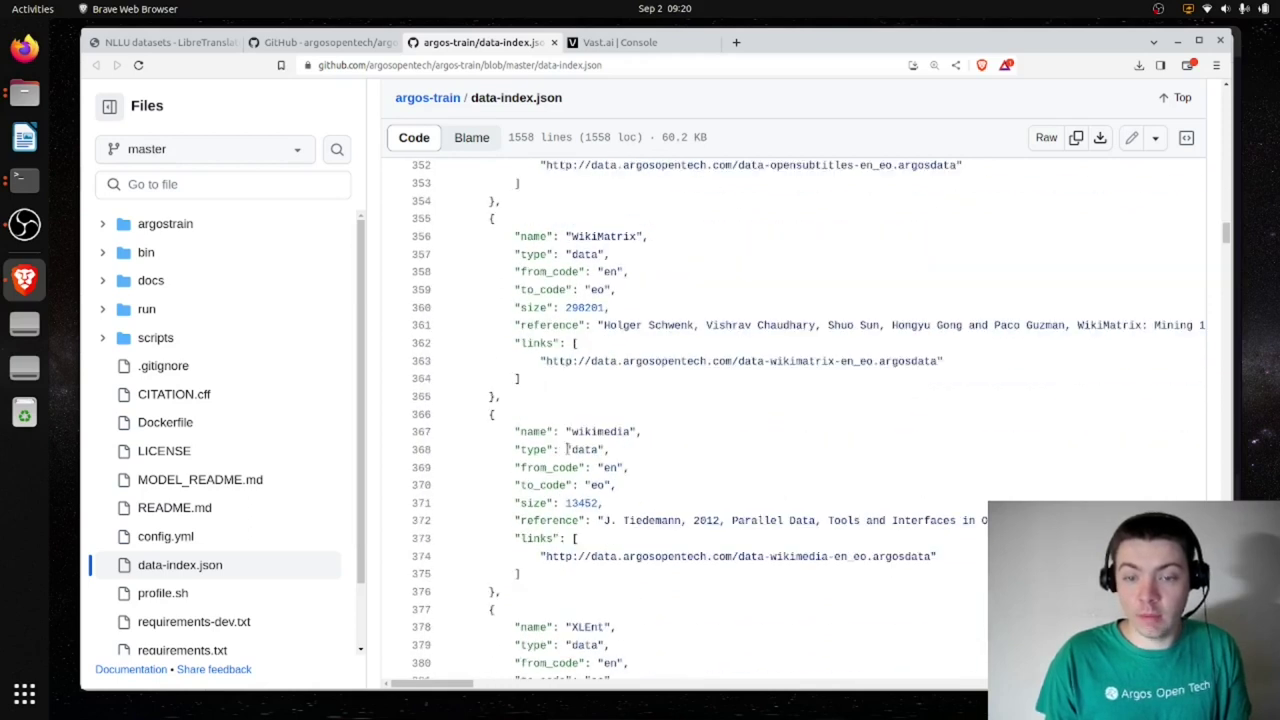
pyautogui.scroll(-8, 567, 449)
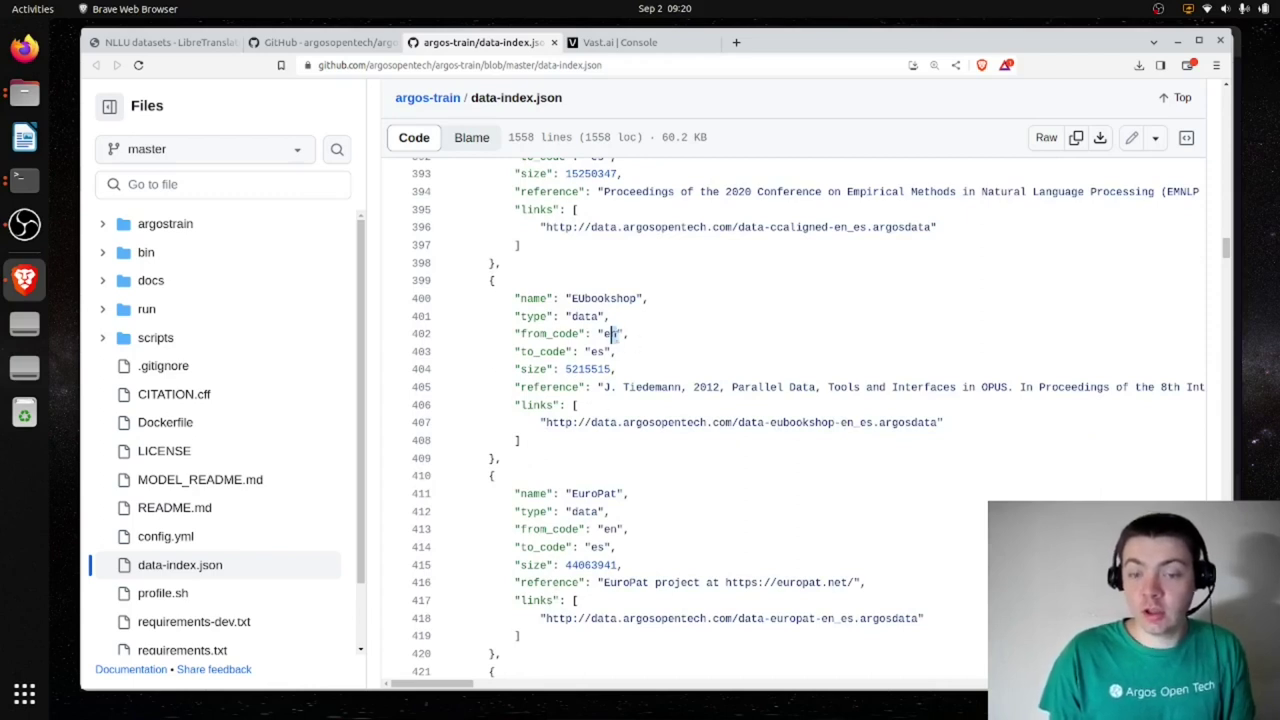
pyautogui.doubleClick(598, 351)
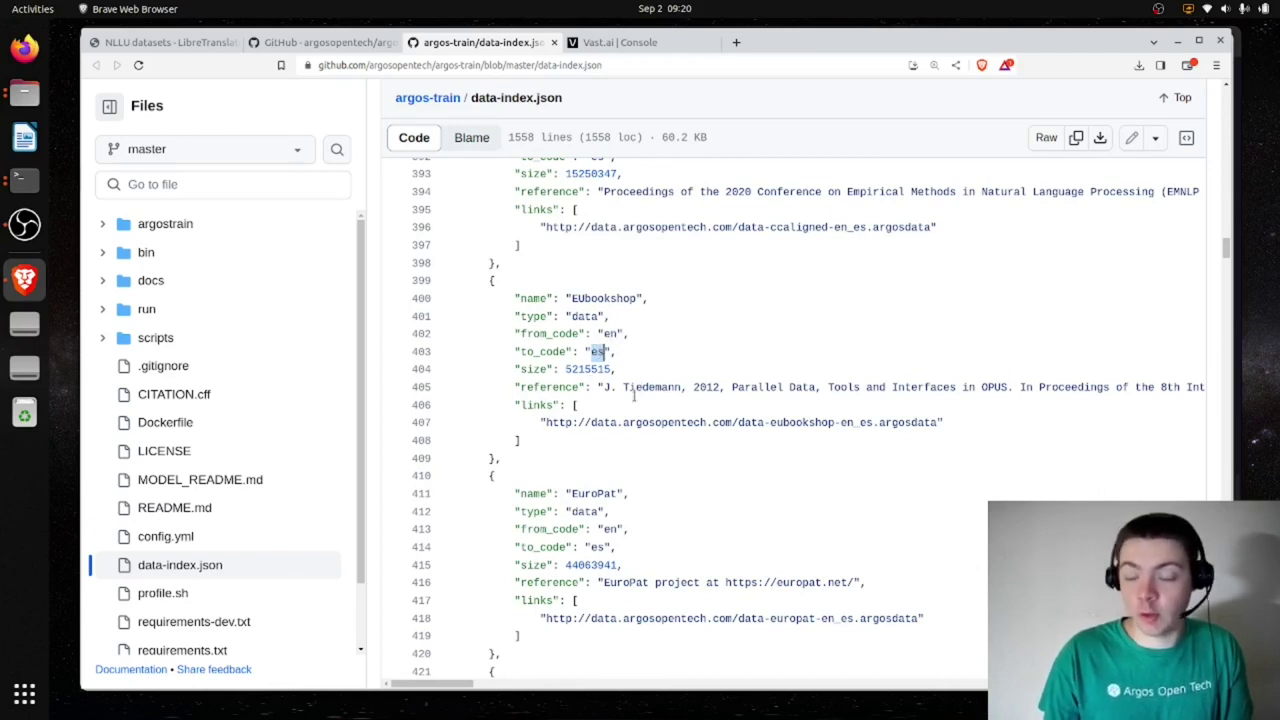
pyautogui.click(621, 352)
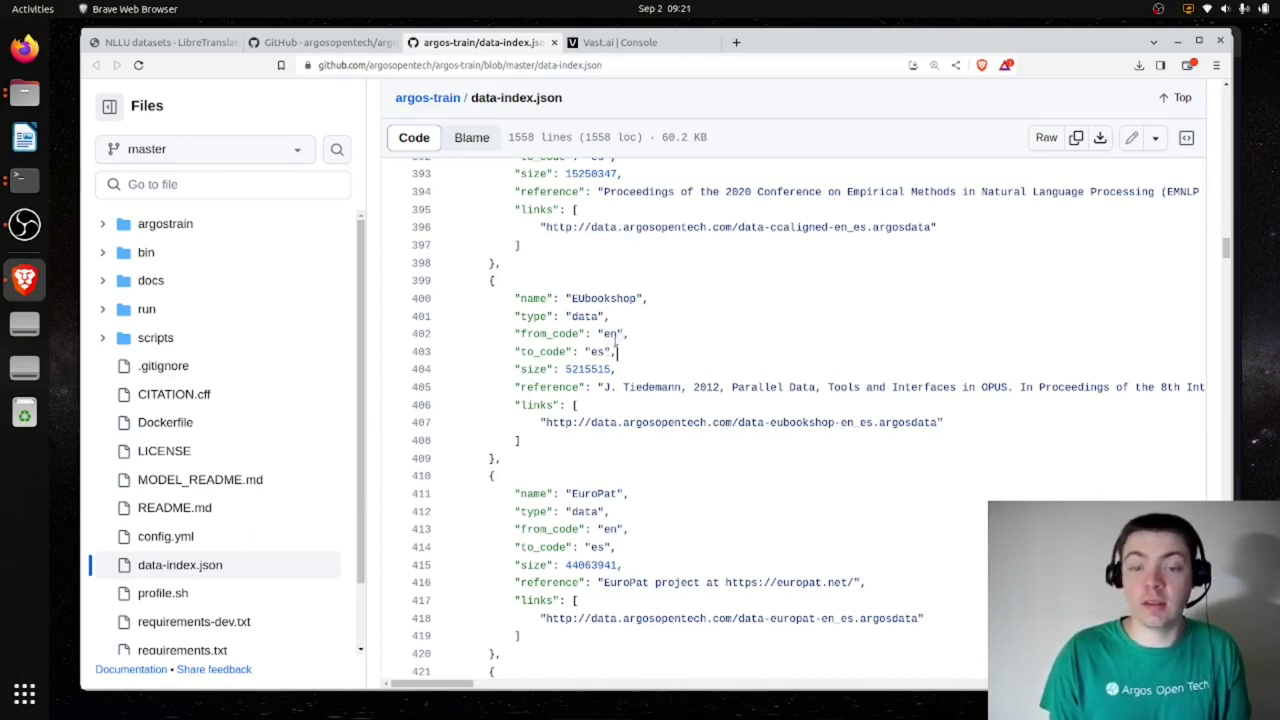
# - Close data-index.json and open the Opus project website in a new tab
pyautogui.click(555, 43)
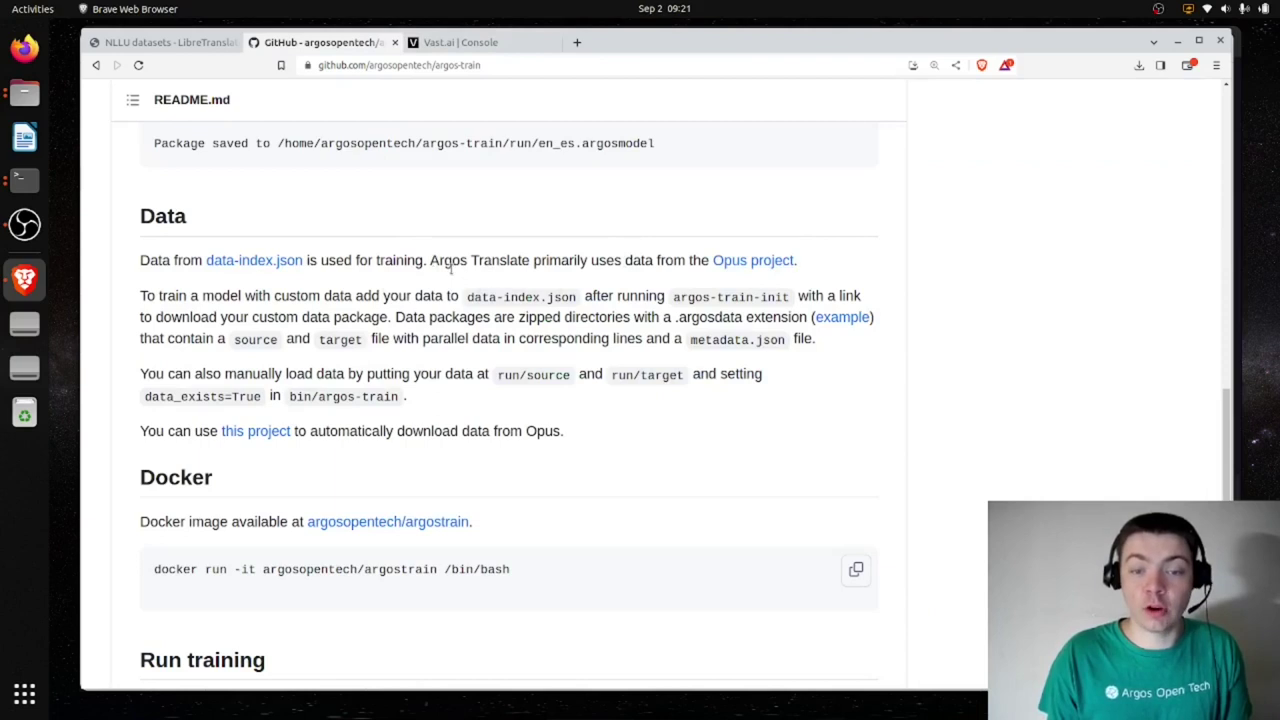
pyautogui.middleClick(762, 264)
pyautogui.click(450, 43)
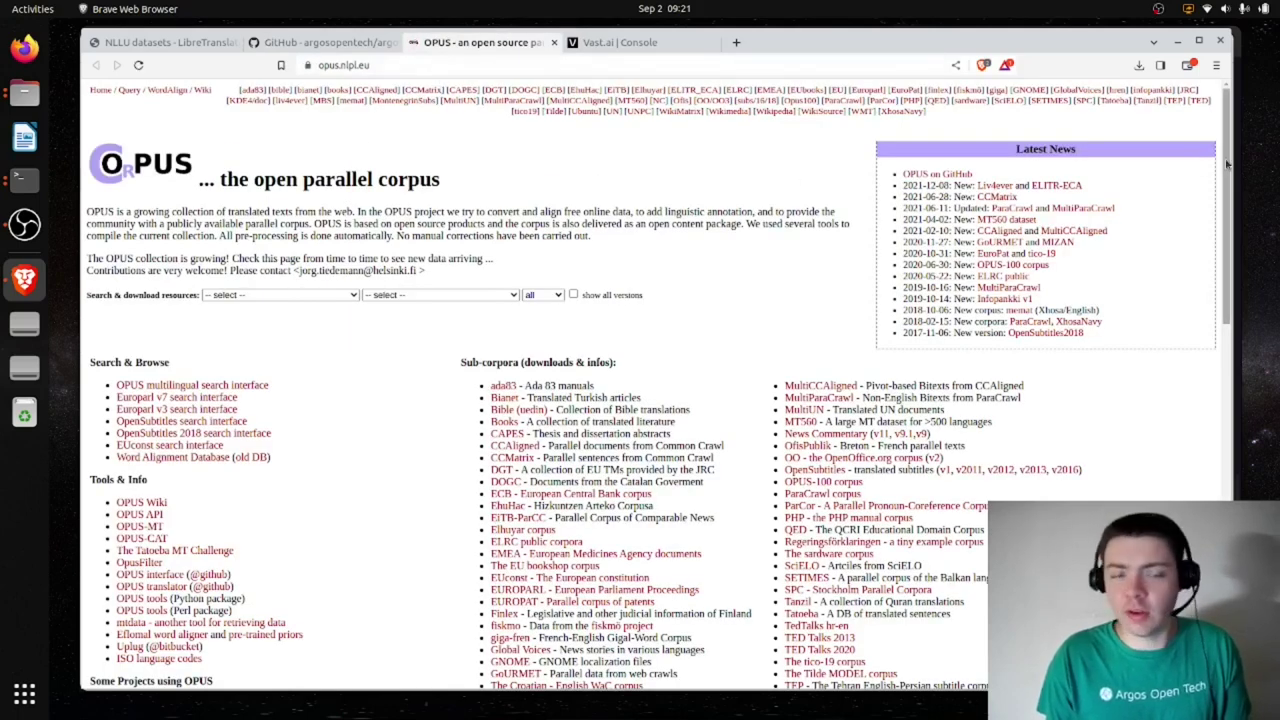
# - Scroll the OPUS homepage down to Publications and back up to the sub-corpora list
pyautogui.moveTo(1227, 163); pyautogui.dragTo(1254, 440)
pyautogui.scroll(3, 1230, 455)
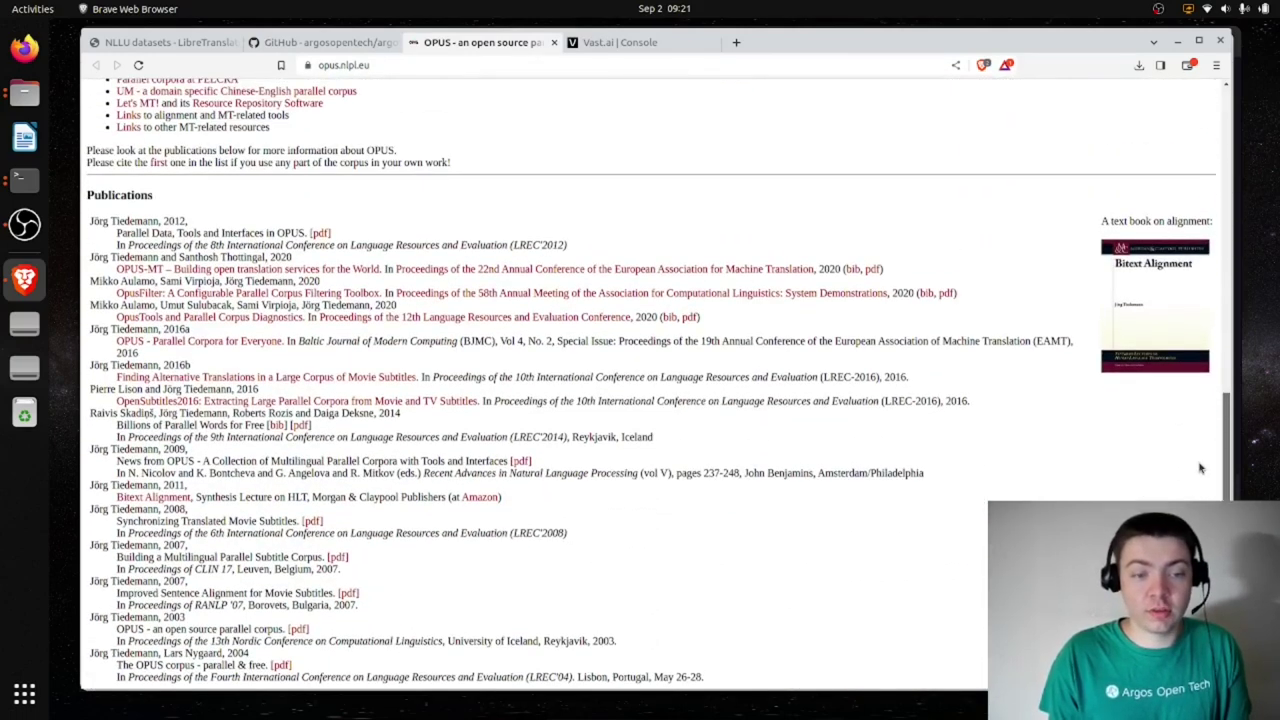
pyautogui.scroll(15, 1200, 468)
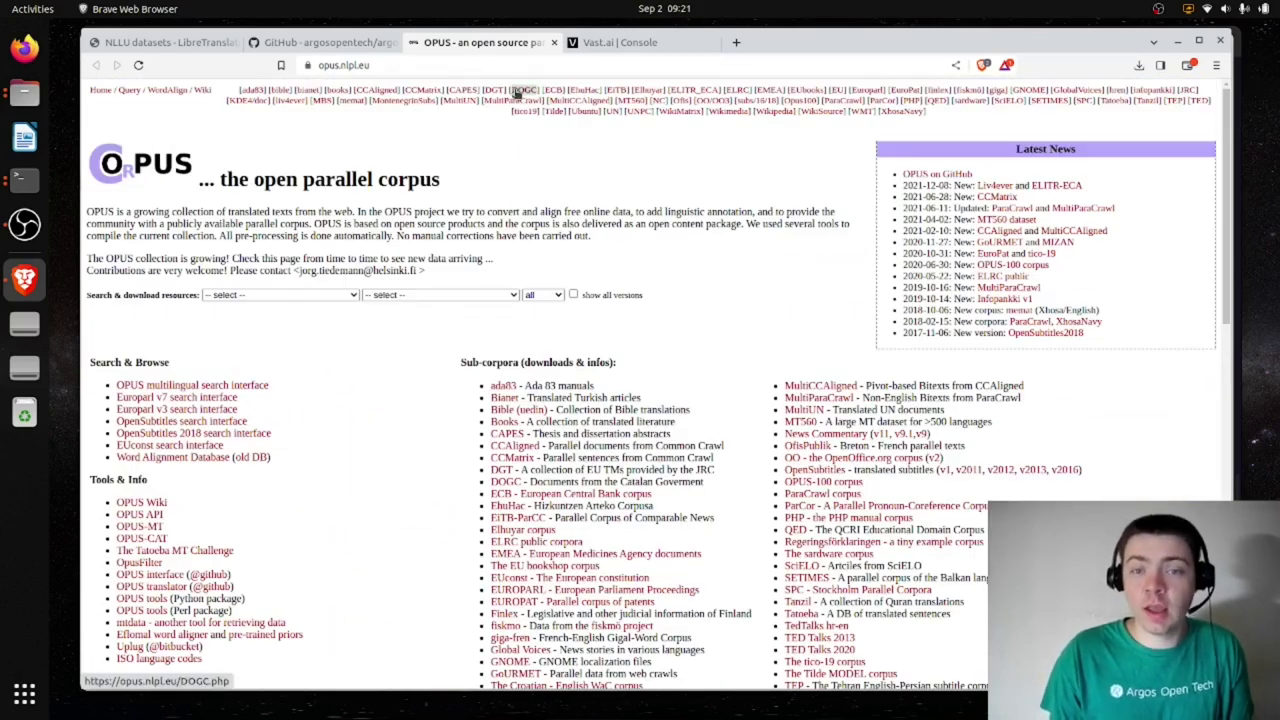
# - Close the OPUS tab, copy the README's example data-package link, and switch to Terminal
pyautogui.click(553, 47)
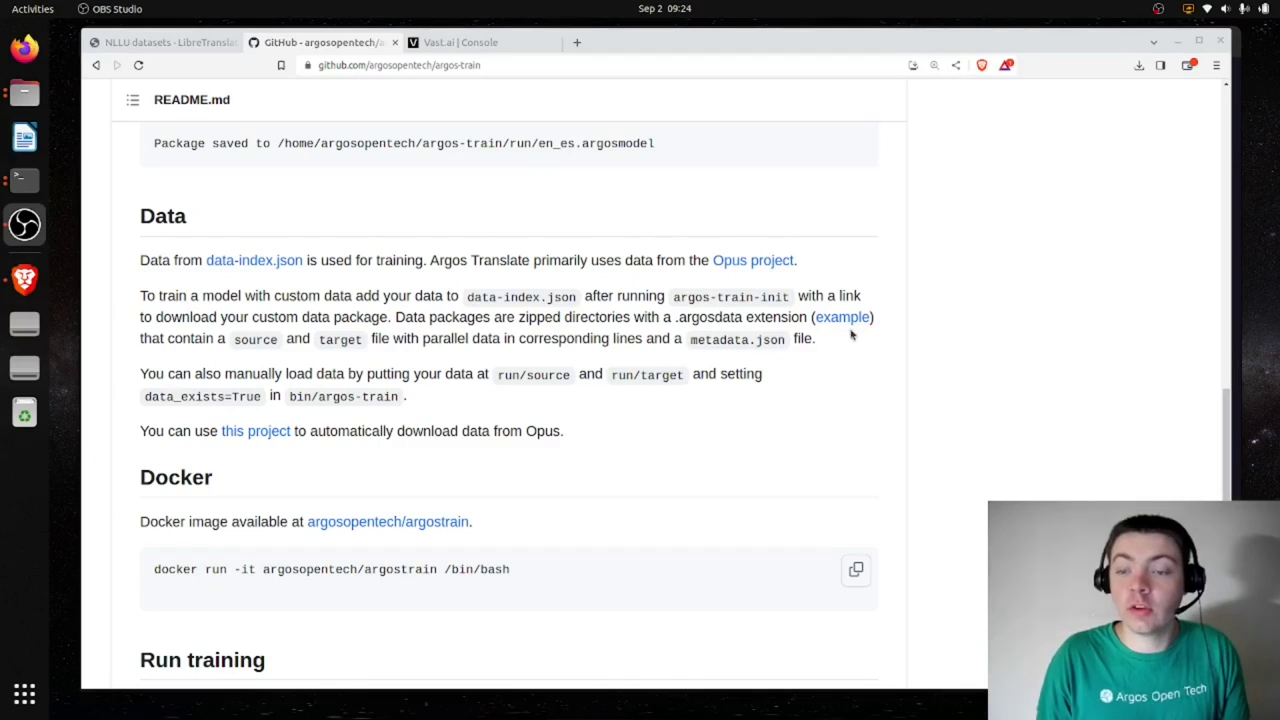
pyautogui.rightClick(847, 321)
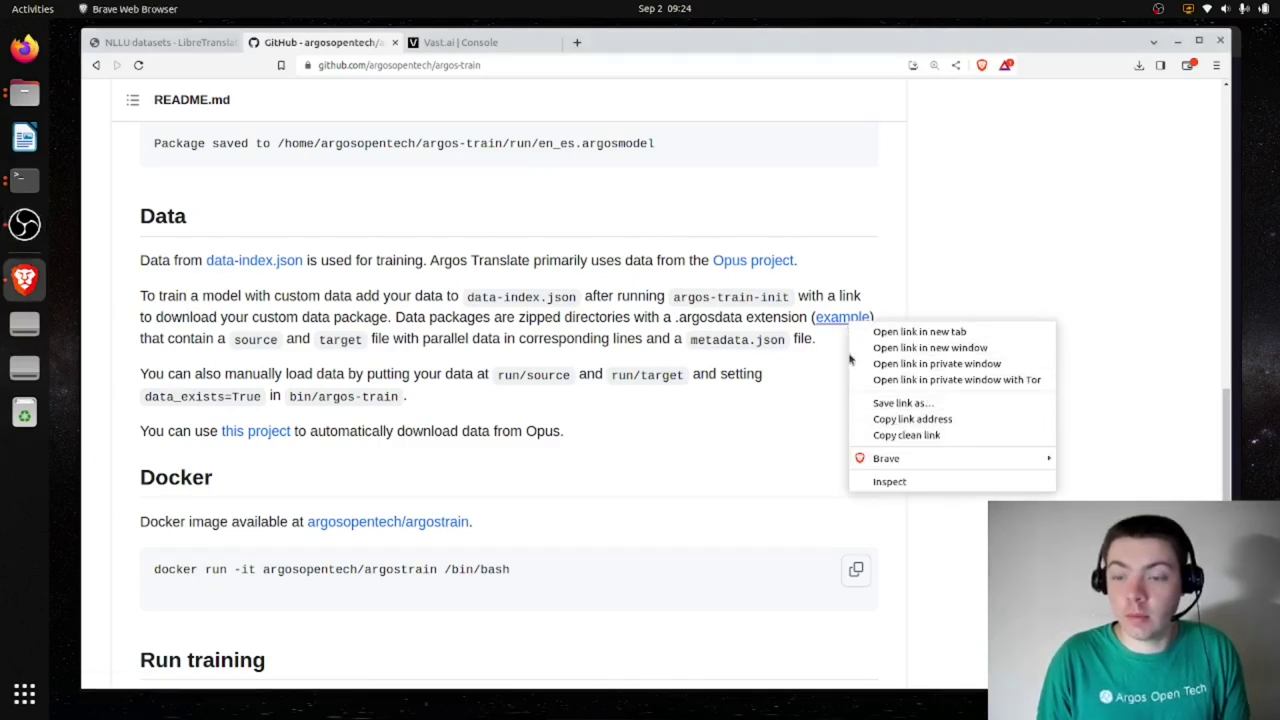
pyautogui.click(930, 438)
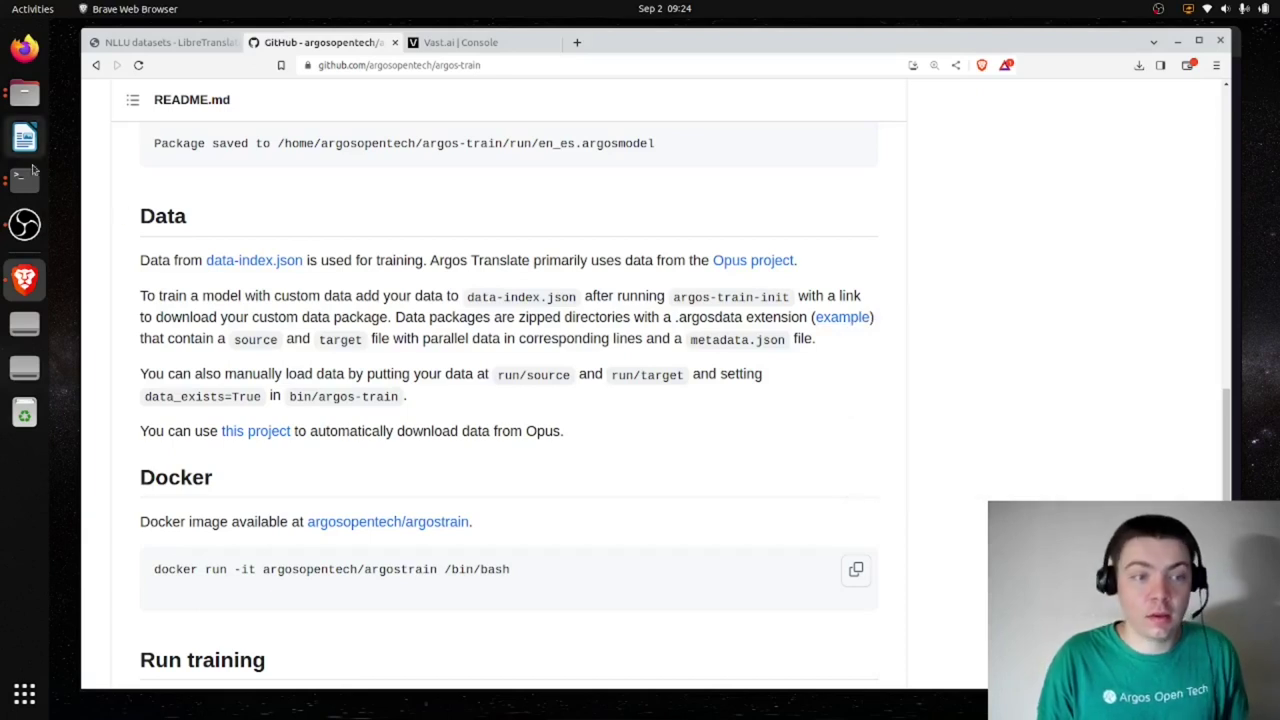
pyautogui.click(28, 182)
# - Download data-wikimedia-en_sk.argosdata into ~/Downloads using wget with the copied link
pyautogui.click(129, 143)
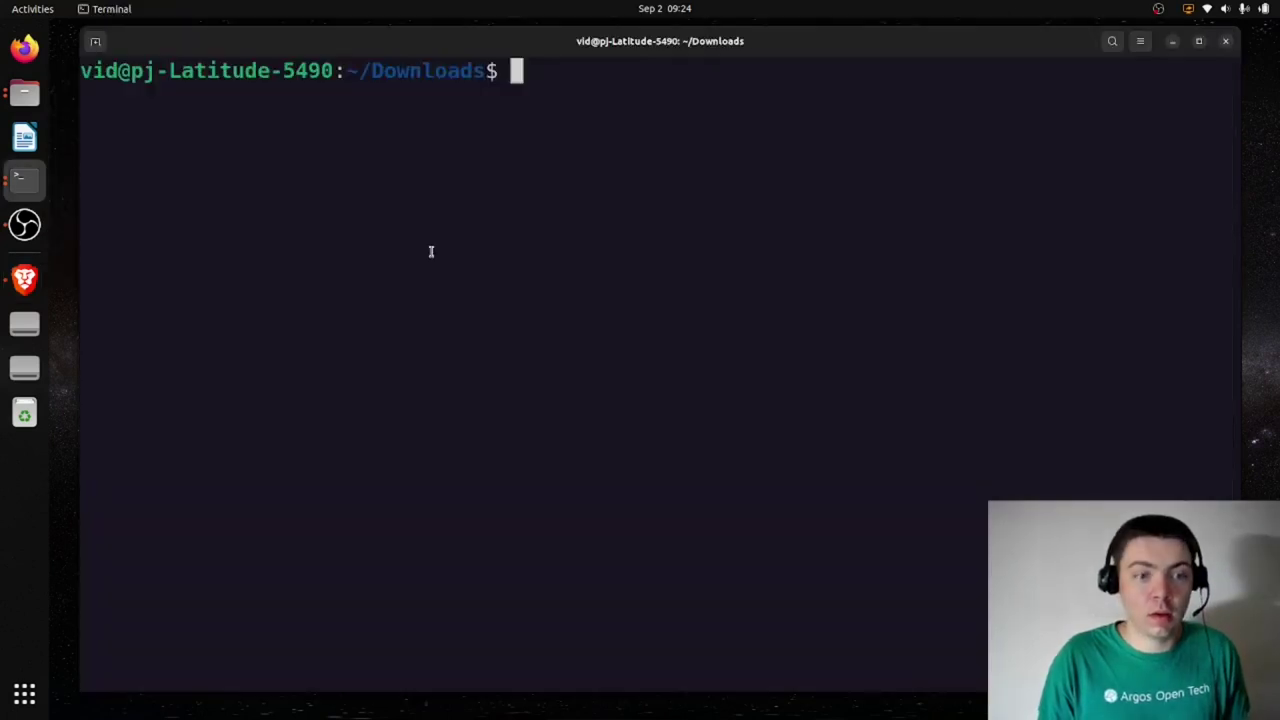
pyautogui.write('wget')
pyautogui.hotkey('ctrl', 'shift', 'v')
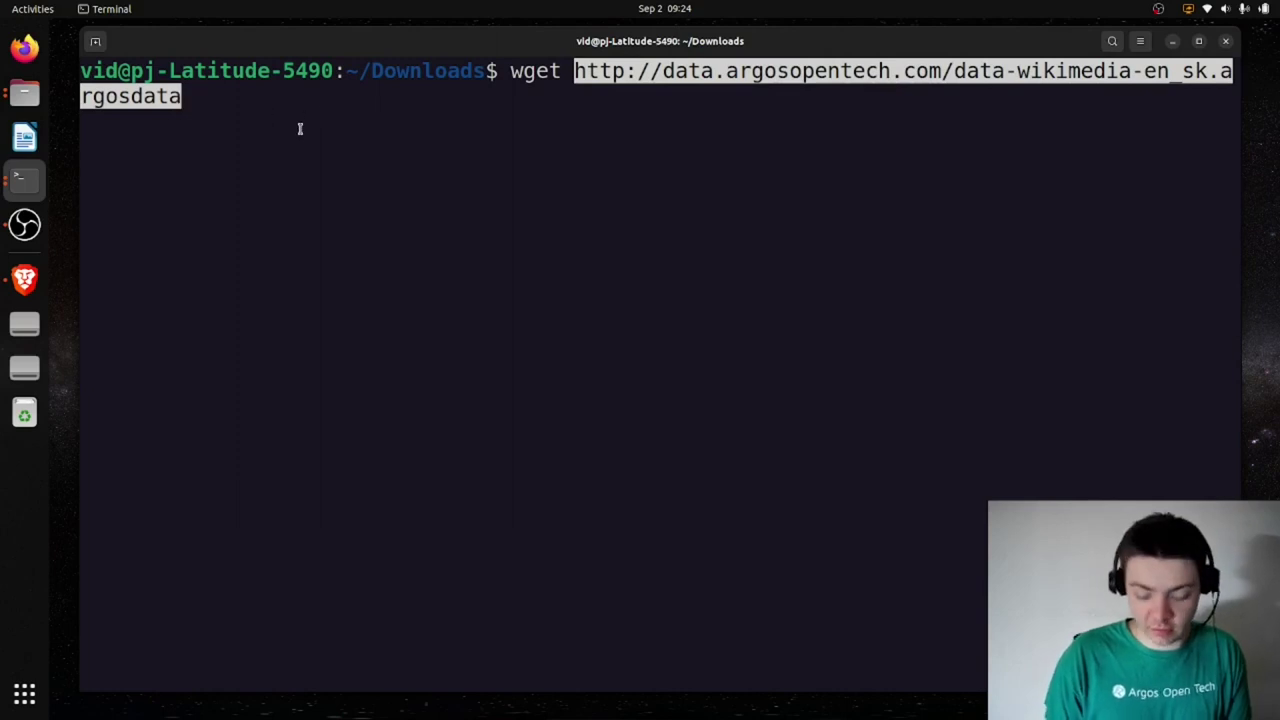
pyautogui.press('Return')
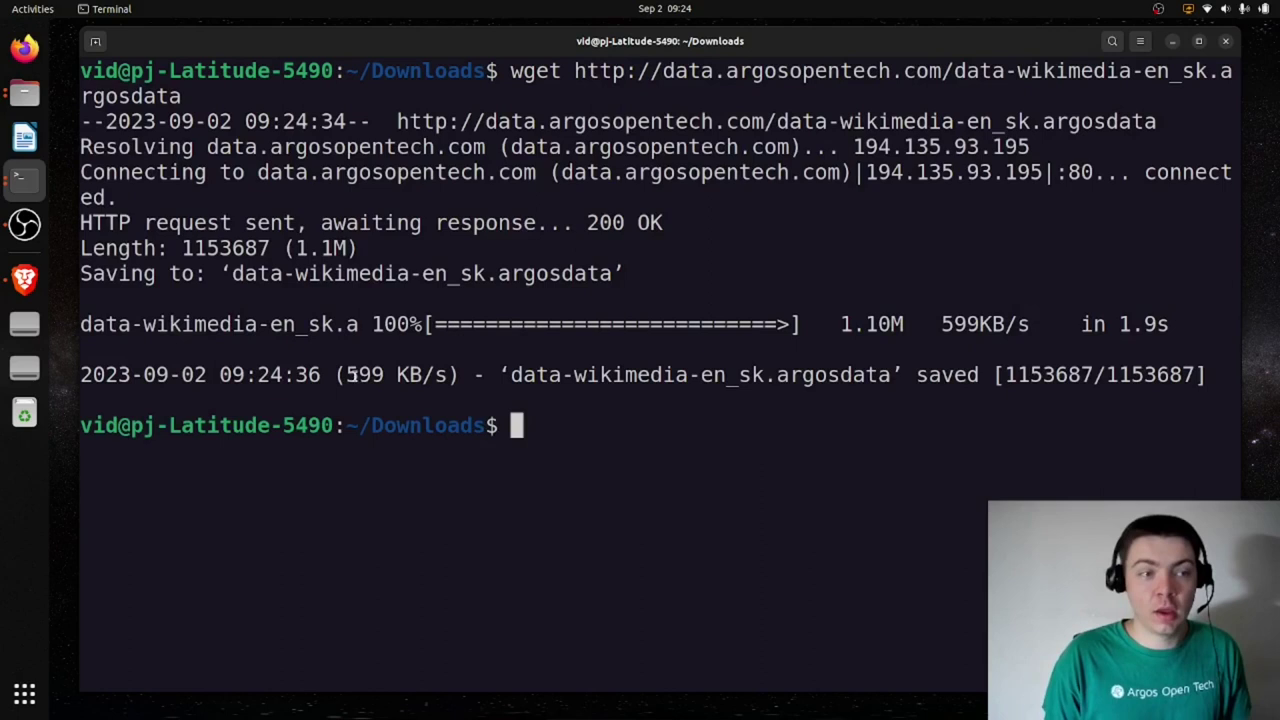
# - In Downloads, extract data-wikimedia-en_sk.argosdata here and open the new data-wikimedia-en_sk folder
pyautogui.click(17, 97)
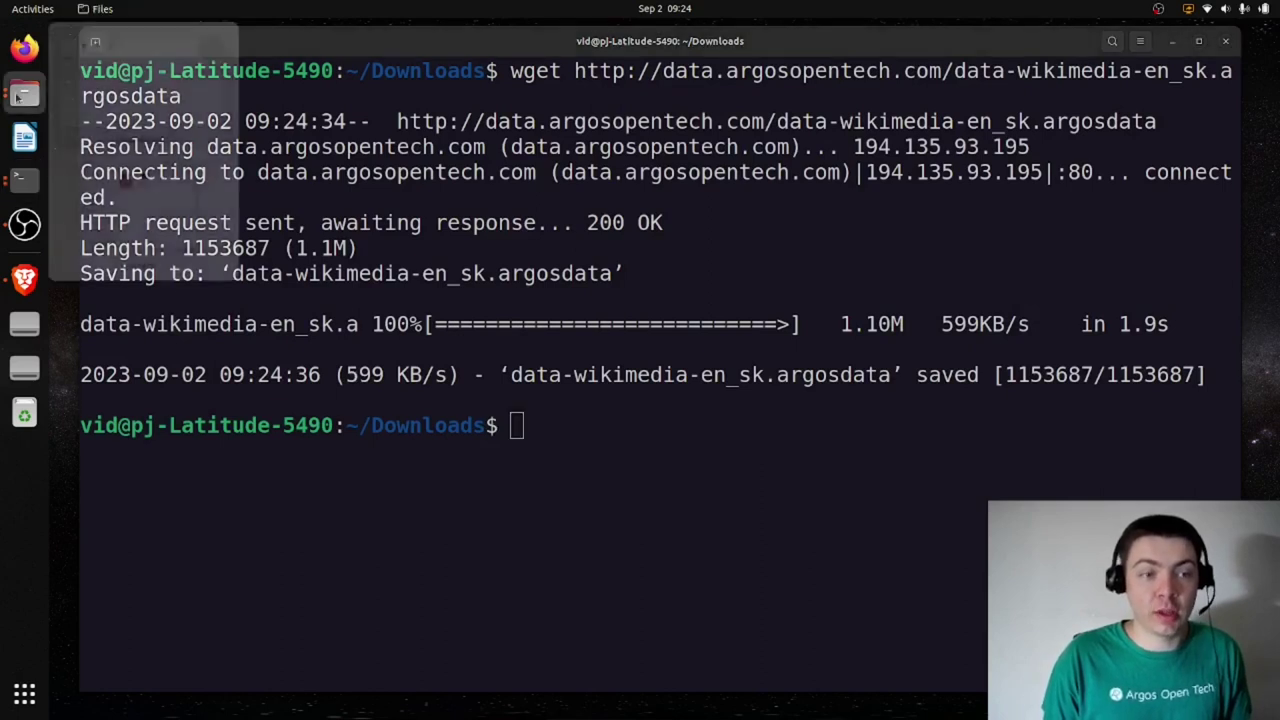
pyautogui.click(120, 108)
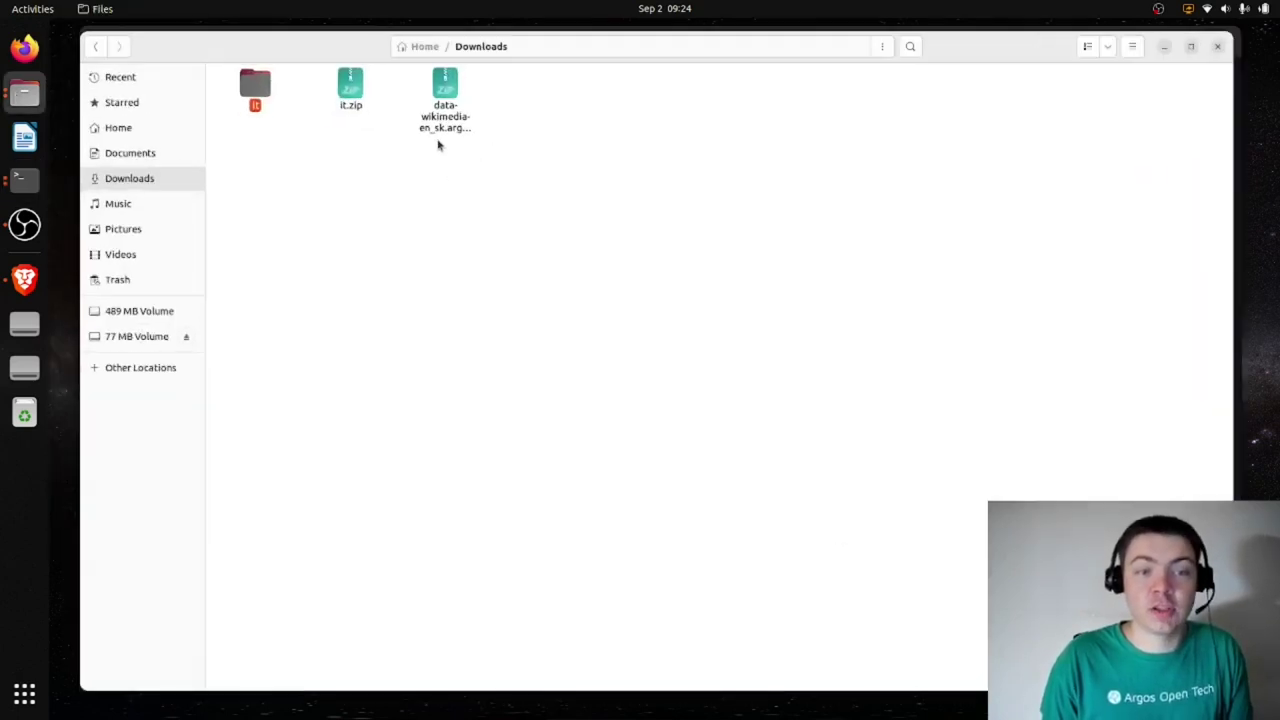
pyautogui.click(472, 138)
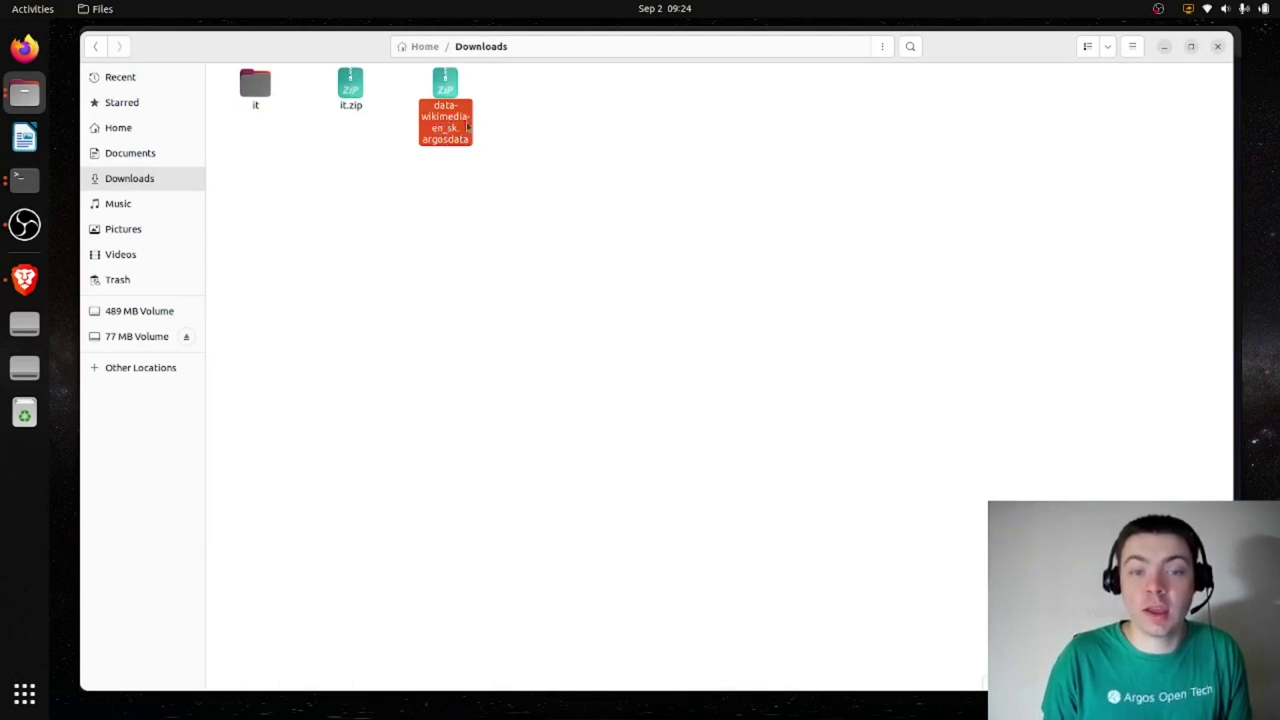
pyautogui.rightClick(452, 109)
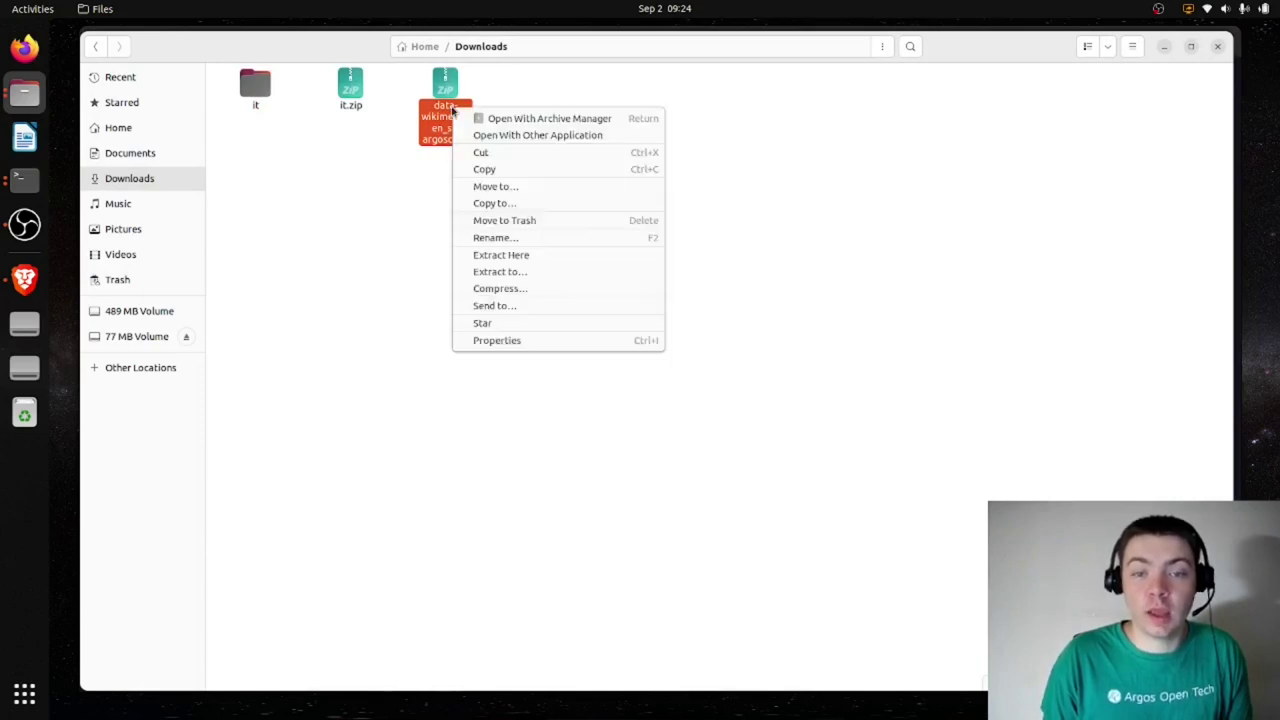
pyautogui.click(517, 256)
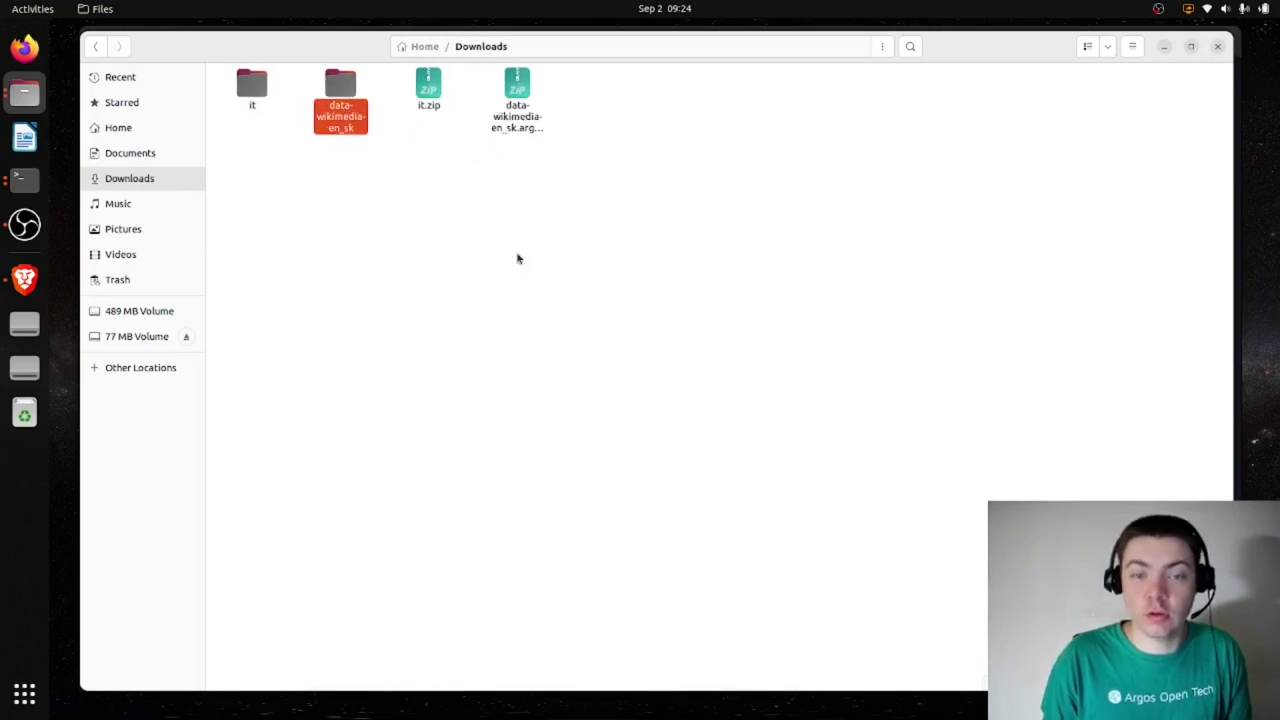
pyautogui.doubleClick(343, 88)
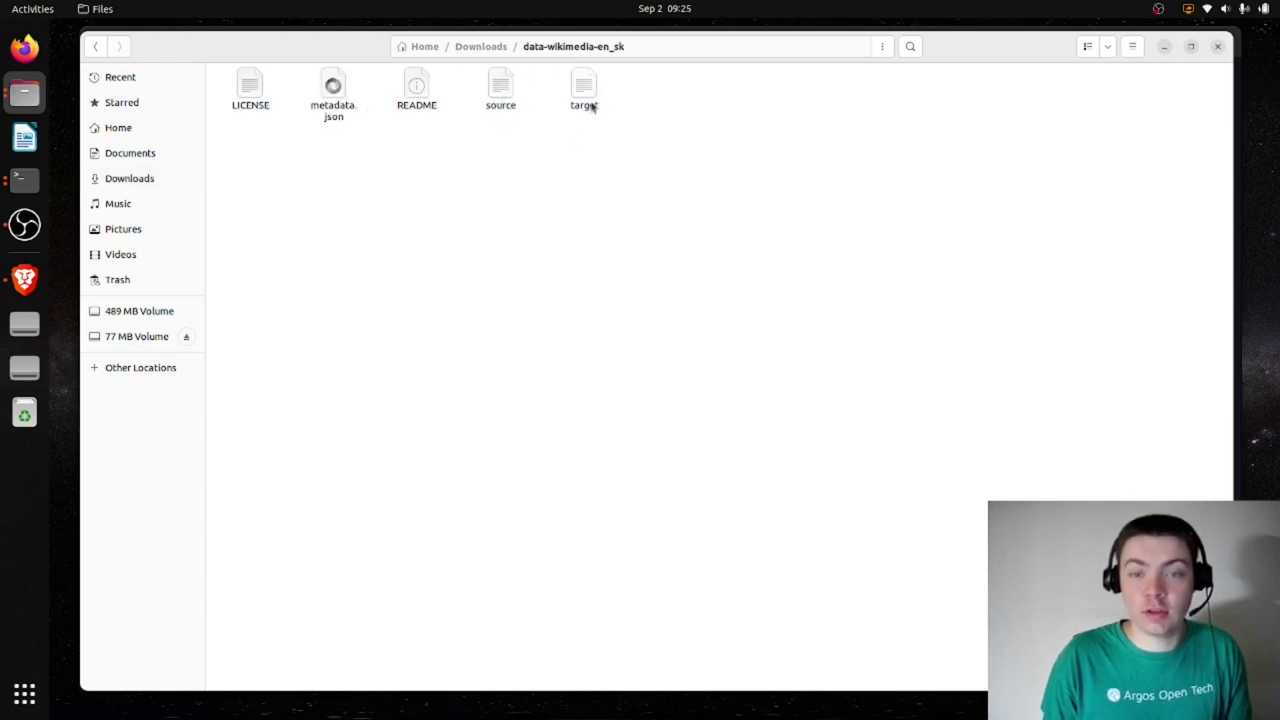
# - Open a terminal in the folder and run 'head source' and 'head target'
pyautogui.rightClick(490, 181)
pyautogui.click(527, 257)
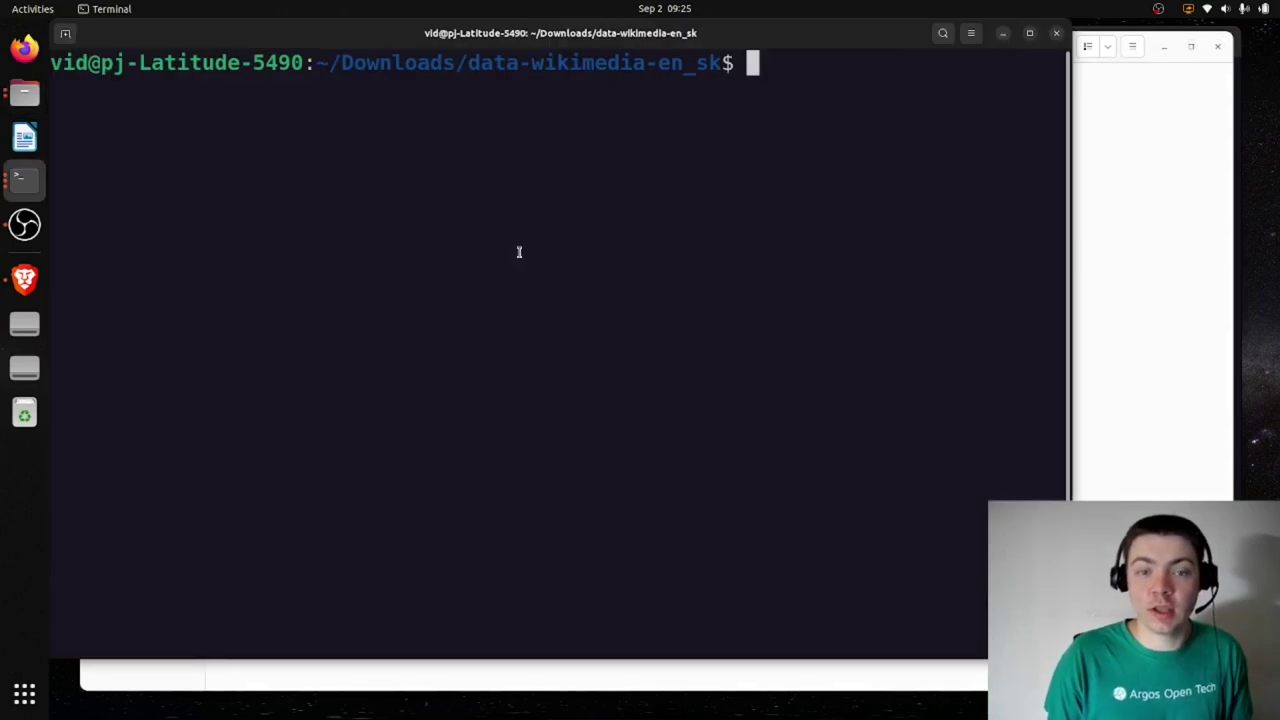
pyautogui.moveTo(690, 40); pyautogui.dragTo(767, 66)
pyautogui.write('head source')
pyautogui.press('Return')
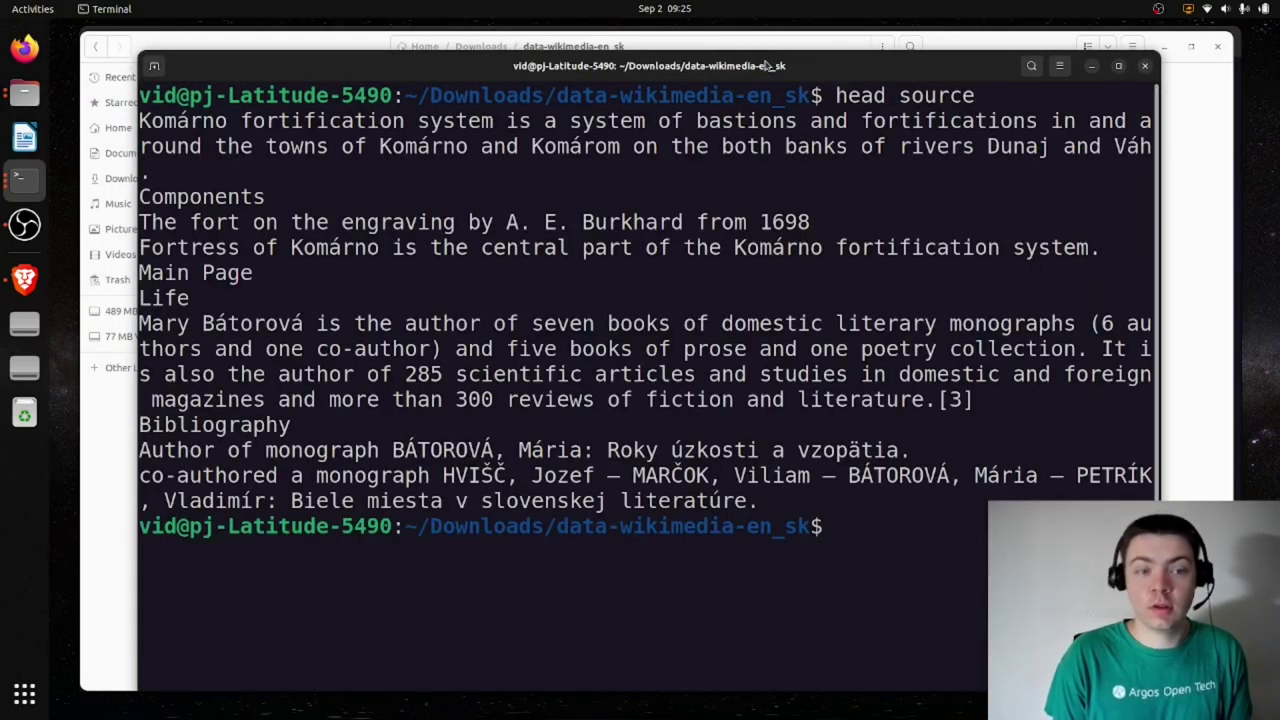
pyautogui.write('head target')
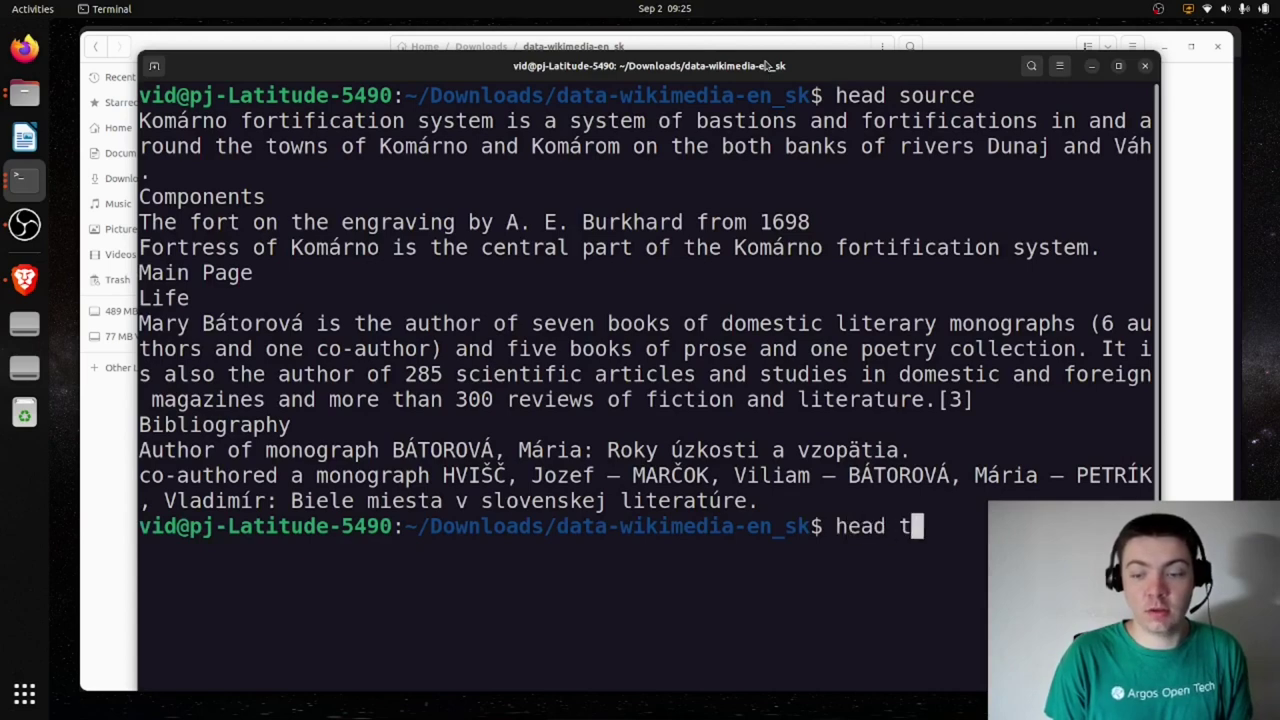
pyautogui.press('Return')
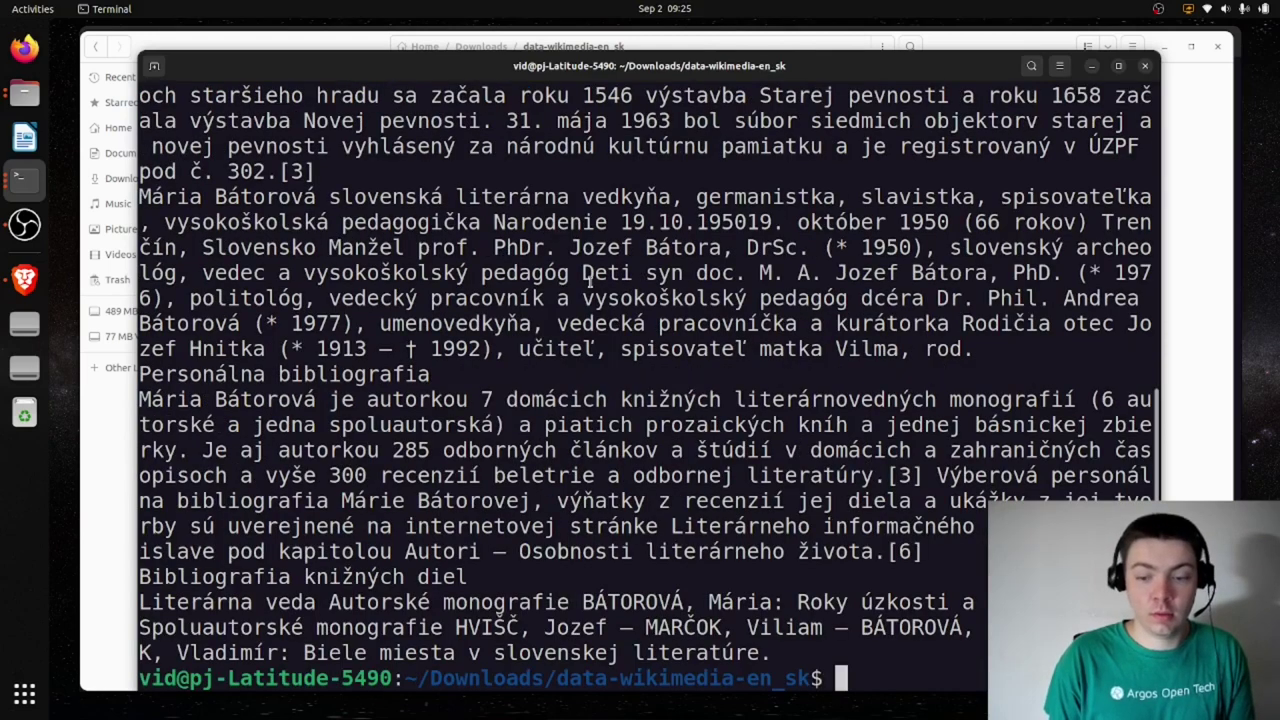
# - Compare the English Komárno fortification lines with their Slovak translations, highlighting matching words like Components and Súčasti
pyautogui.scroll(4, 594, 285)
pyautogui.scroll(4, 598, 285)
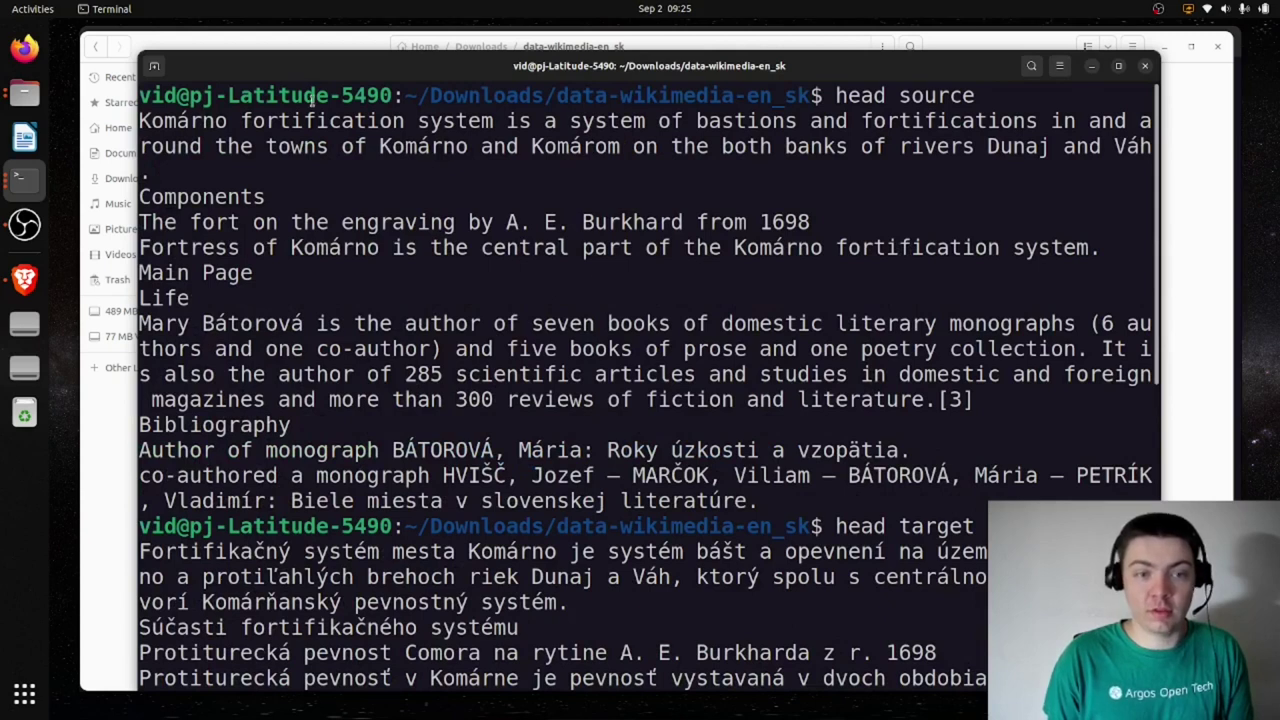
pyautogui.scroll(-4, 368, 252)
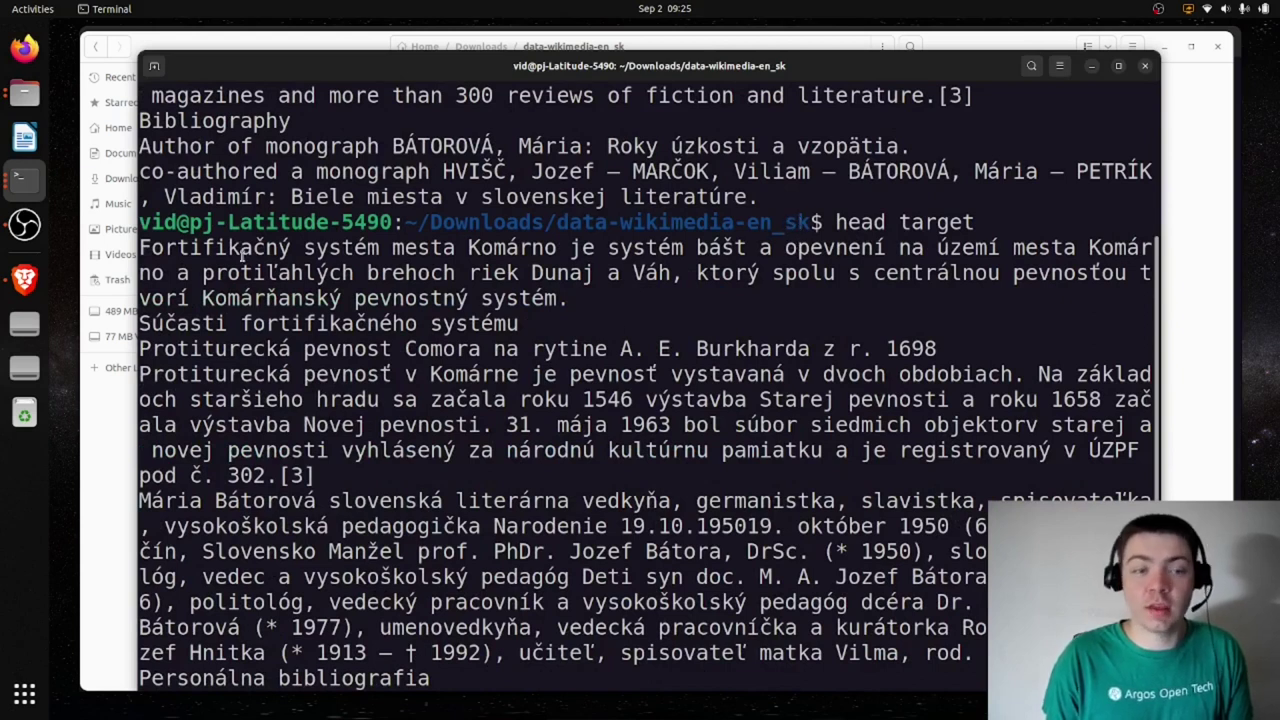
pyautogui.moveTo(183, 246); pyautogui.dragTo(352, 247)
pyautogui.scroll(3, 345, 300)
pyautogui.tripleClick(273, 478)
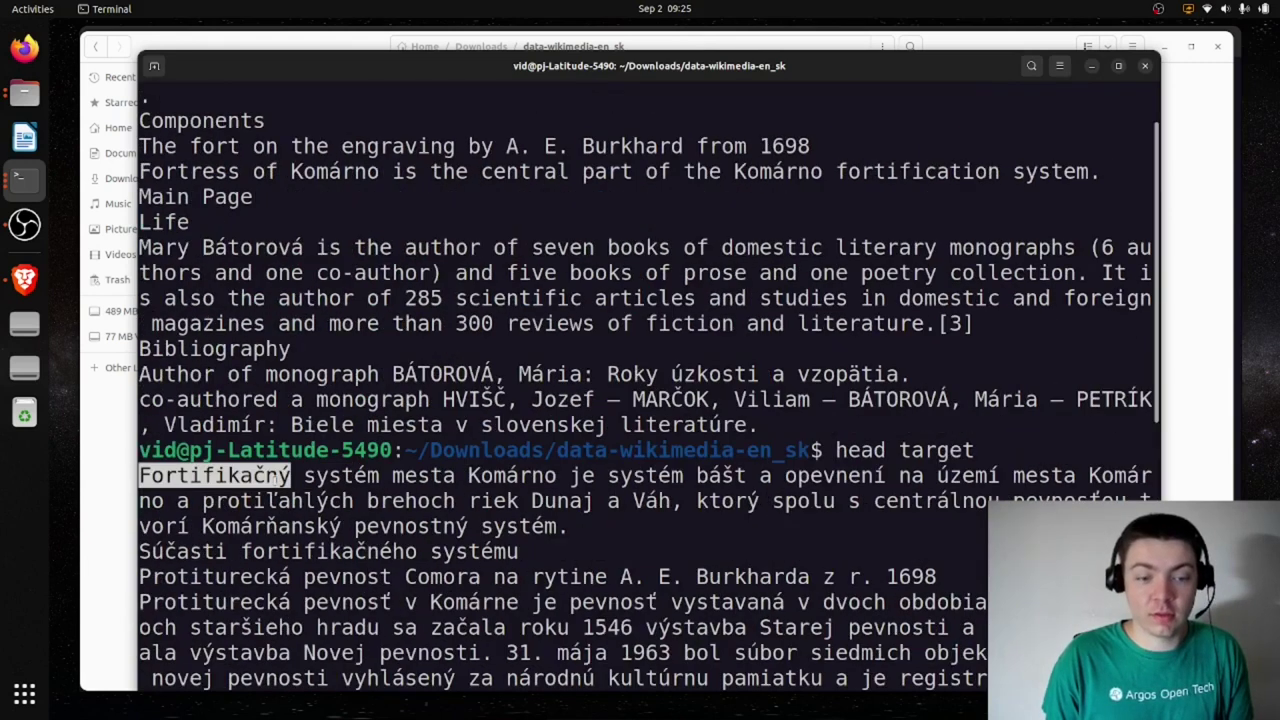
pyautogui.scroll(1, 258, 305)
pyautogui.tripleClick(285, 118)
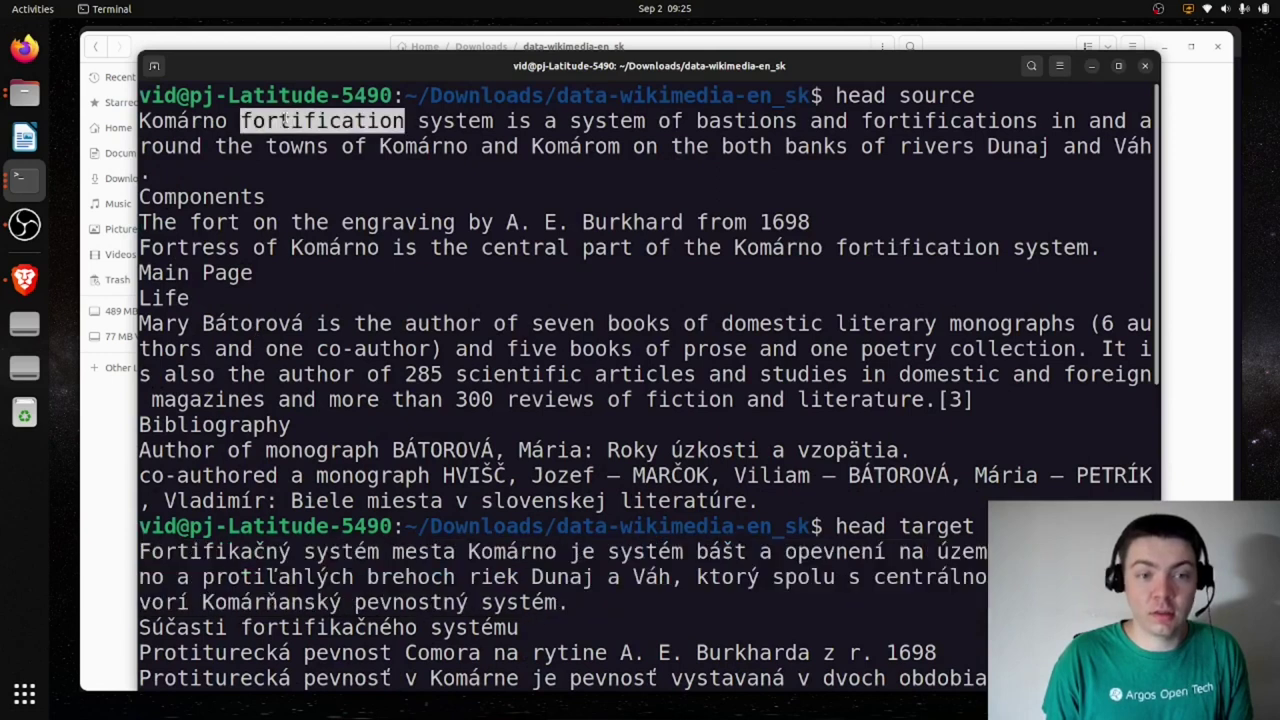
pyautogui.doubleClick(228, 198)
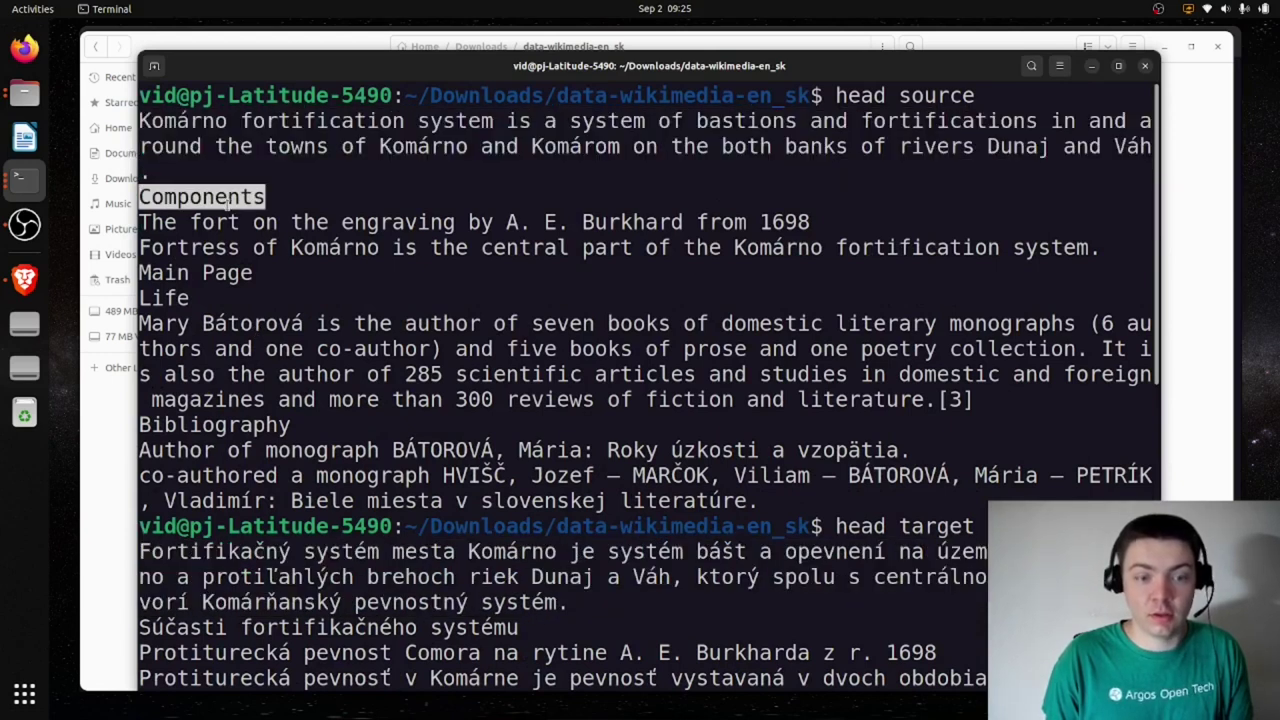
pyautogui.scroll(-2, 230, 205)
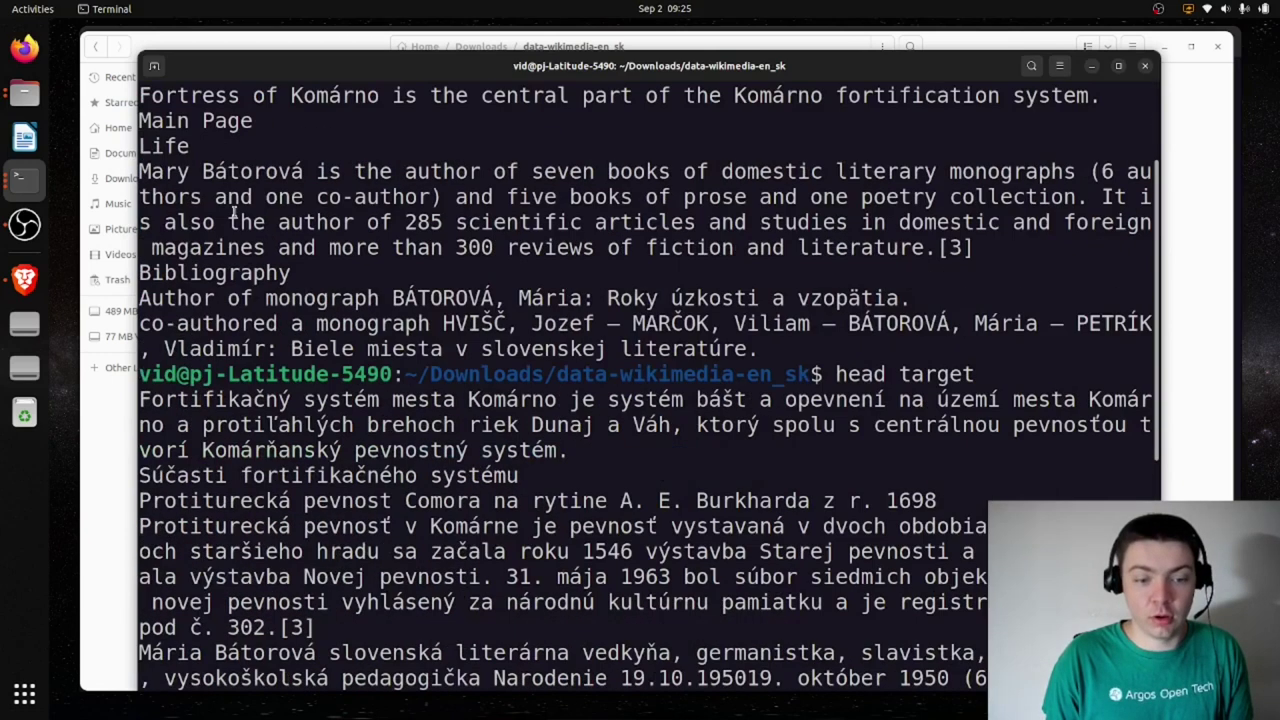
pyautogui.tripleClick(229, 478)
pyautogui.doubleClick(247, 452)
pyautogui.tripleClick(247, 452)
pyautogui.doubleClick(252, 475)
pyautogui.scroll(2, 252, 475)
pyautogui.scroll(-3, 432, 291)
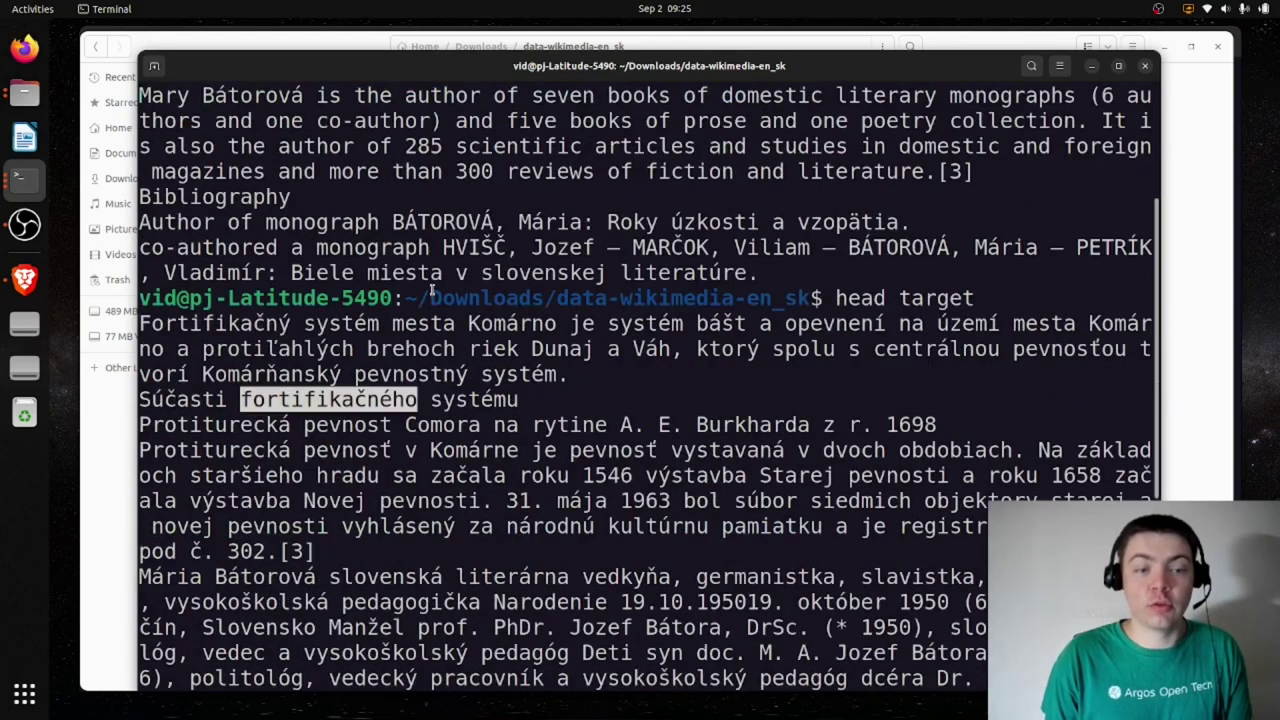
# - Close the terminal and return Files to the Downloads folder
pyautogui.click(1144, 67)
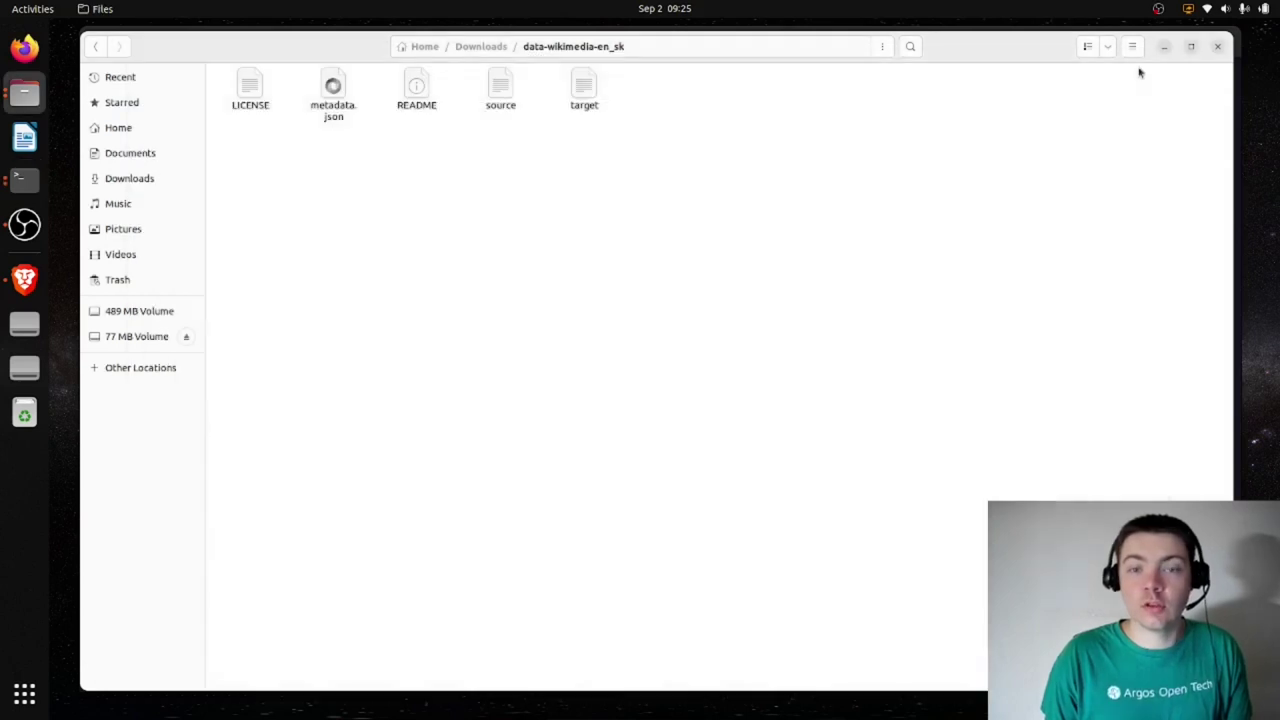
pyautogui.click(481, 50)
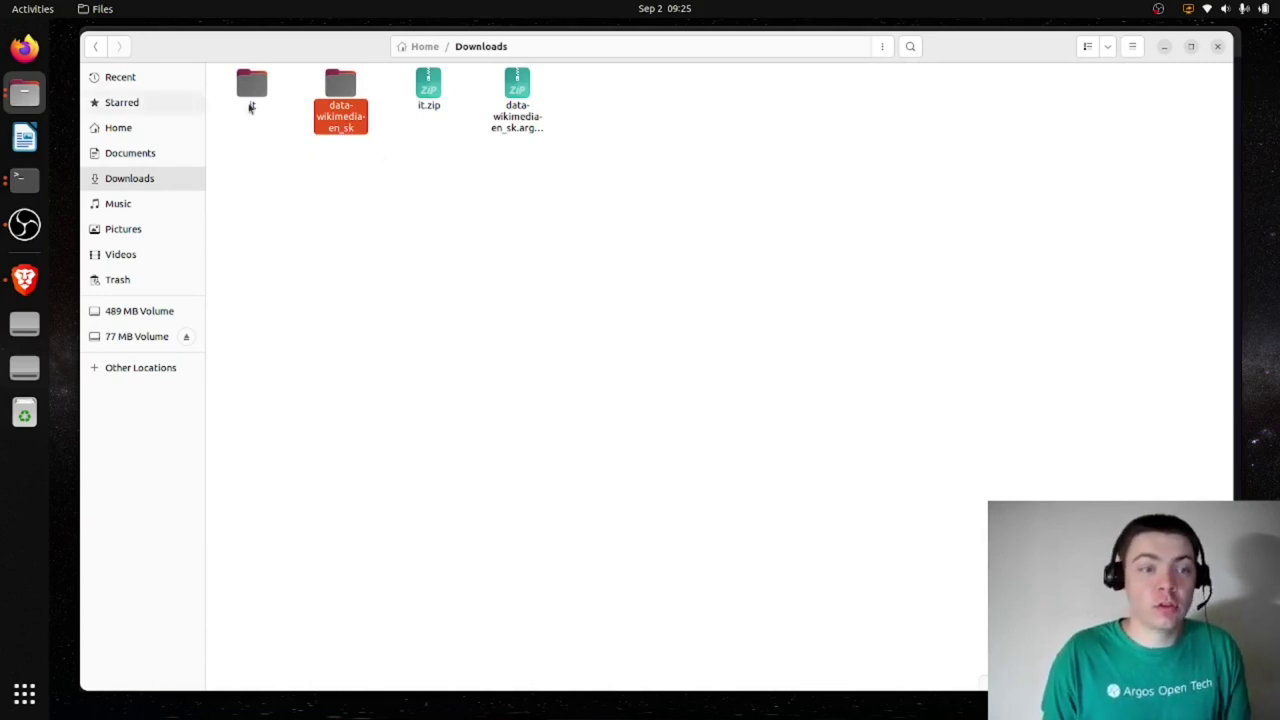
pyautogui.click(24, 282)
# - From the NLLU Paracrawl English 15M page, open the 'filtered' link's filter.py script in a new tab
pyautogui.click(190, 45)
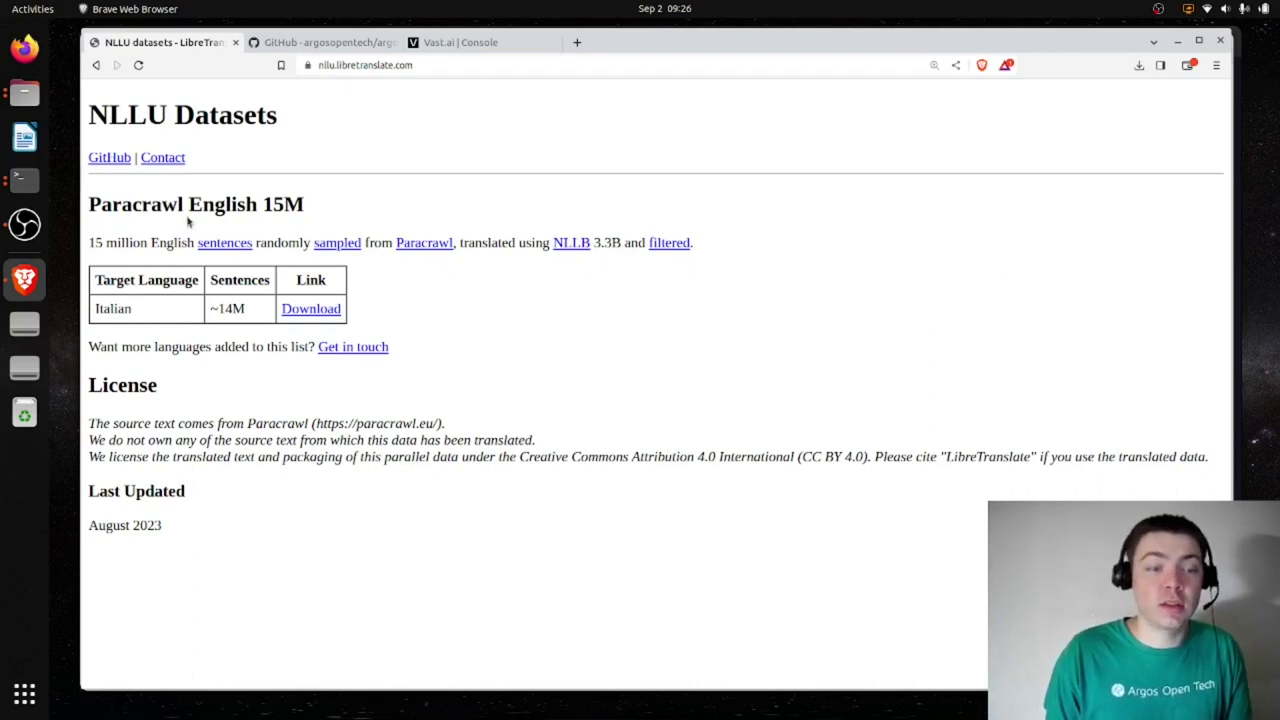
pyautogui.moveTo(89, 243); pyautogui.dragTo(462, 248)
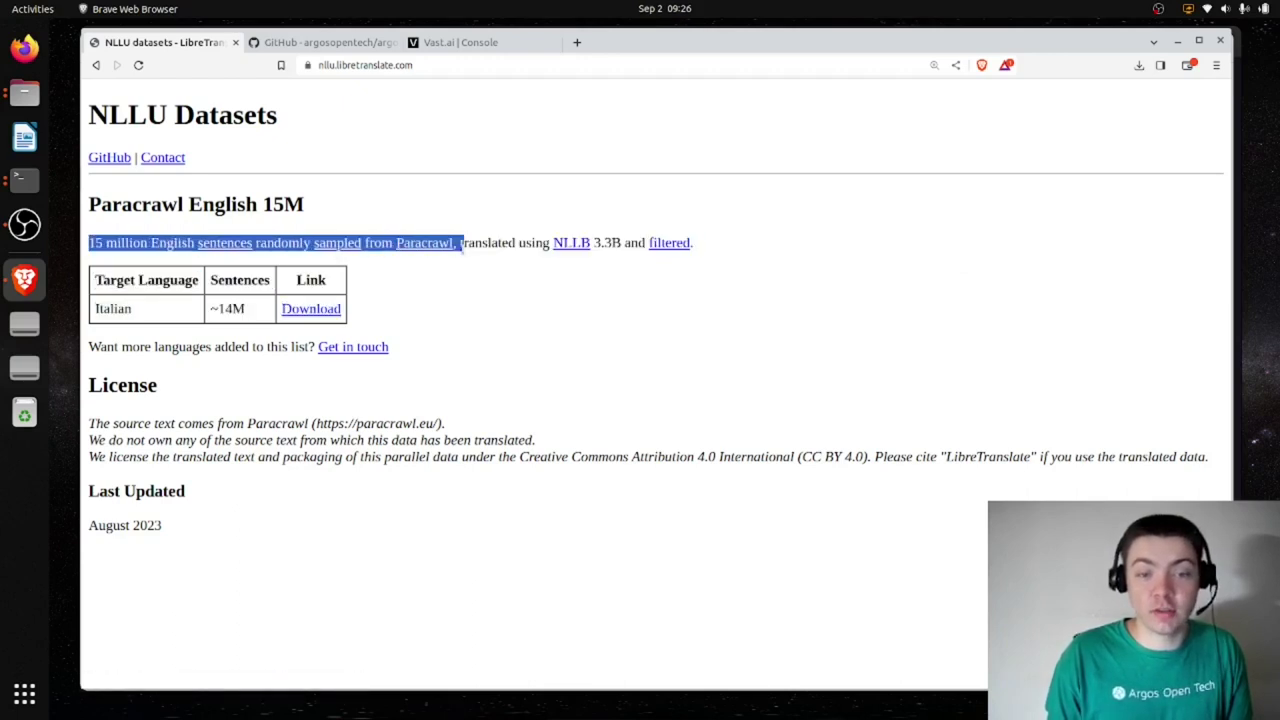
pyautogui.click(528, 331)
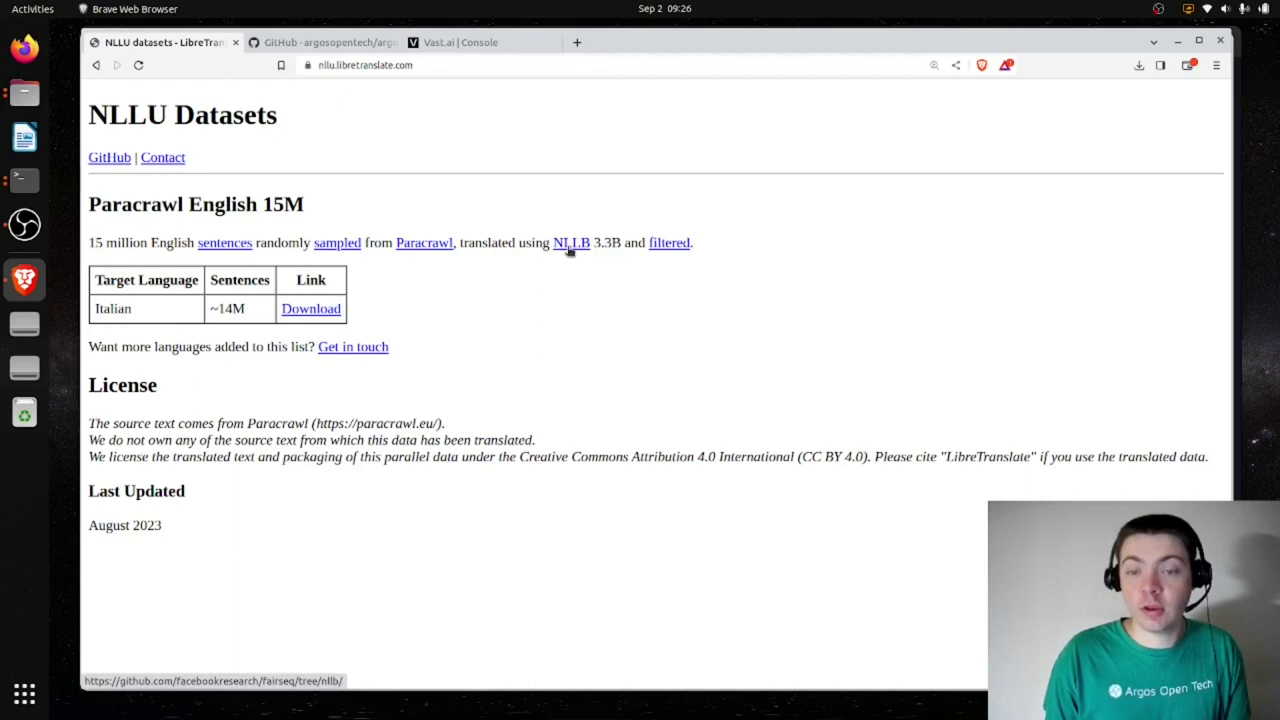
pyautogui.middleClick(669, 245)
pyautogui.click(329, 42)
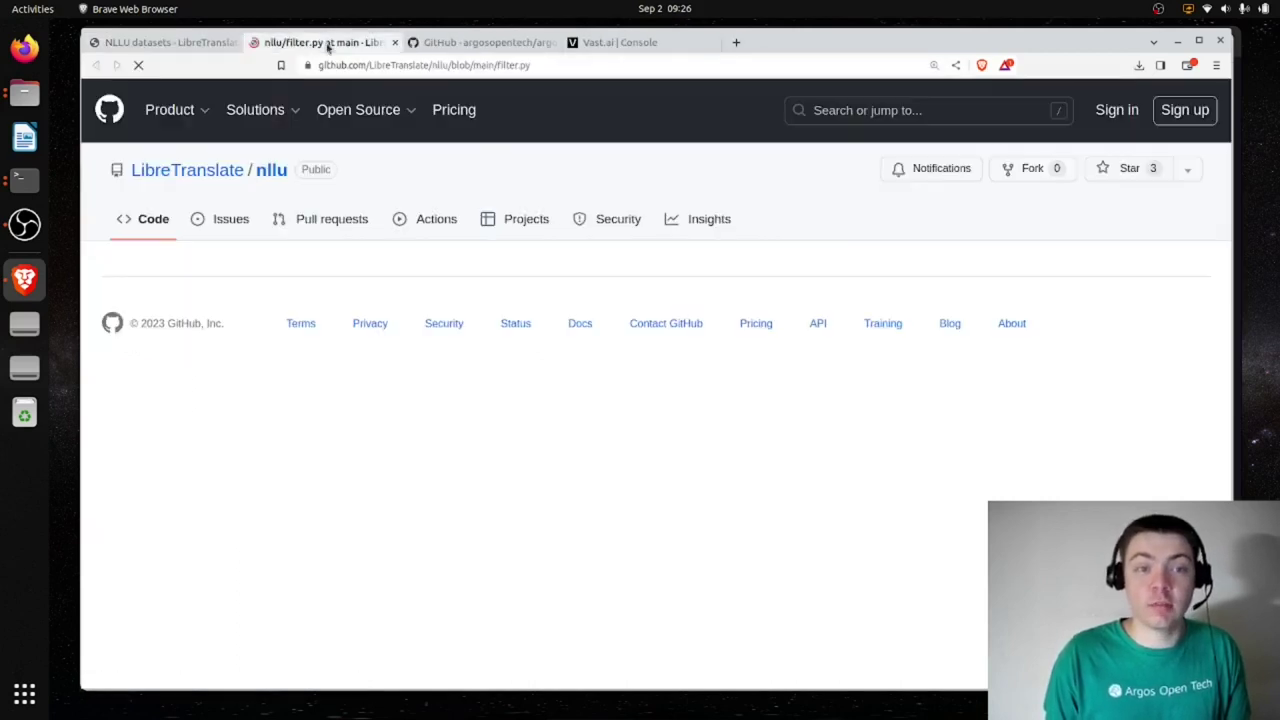
pyautogui.scroll(-10, 918, 268)
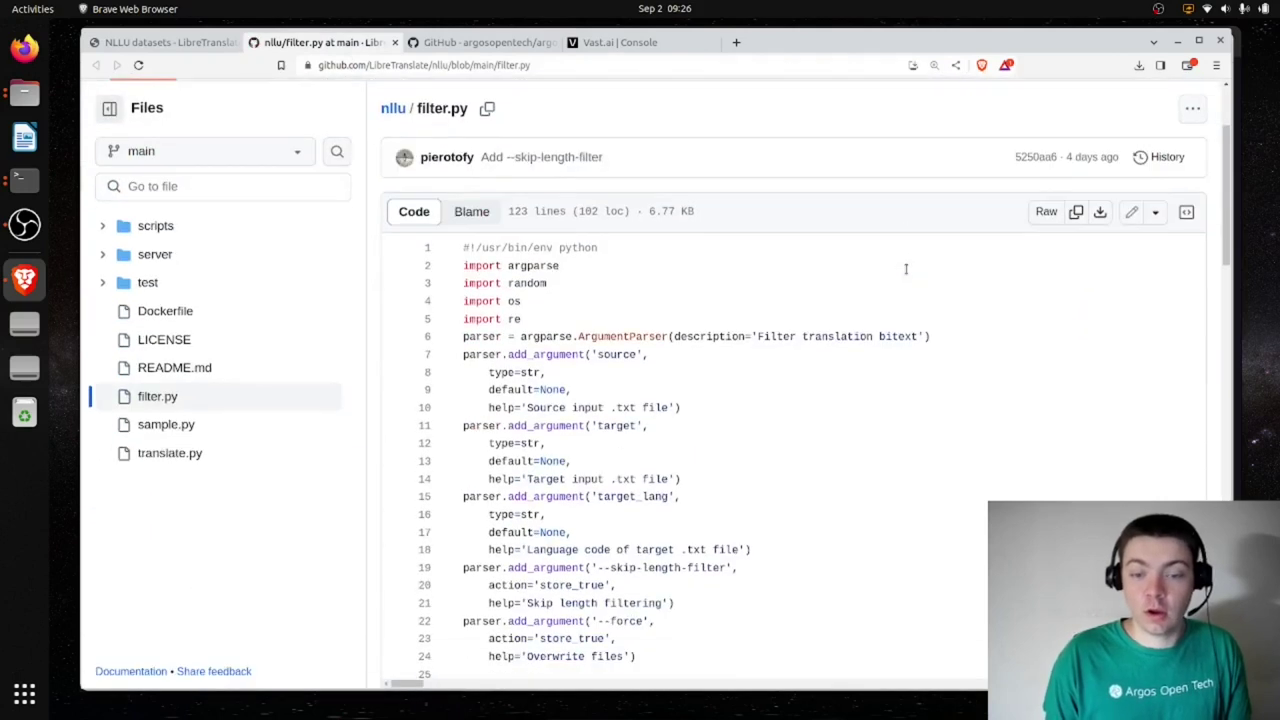